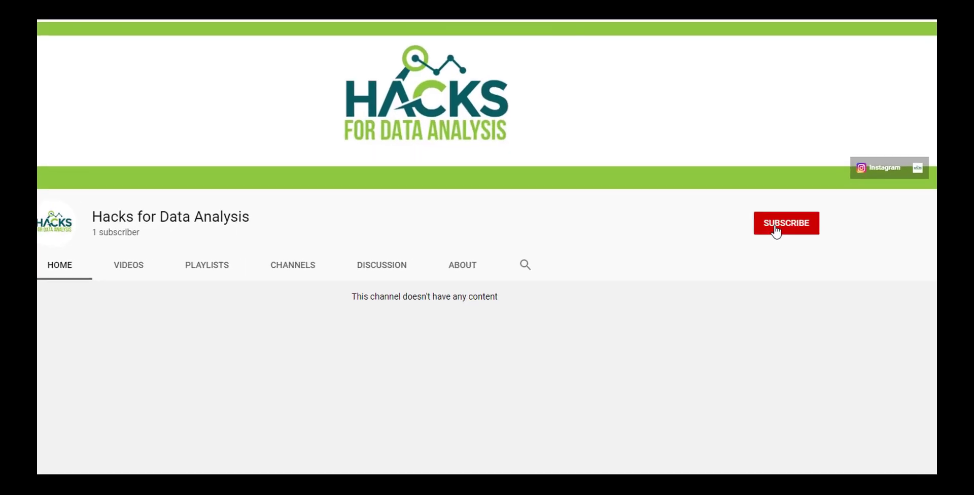
Subscribe to the Hacks for Data Analysis YouTube channel
{"action": "left_click", "coordinate": [776, 227]}
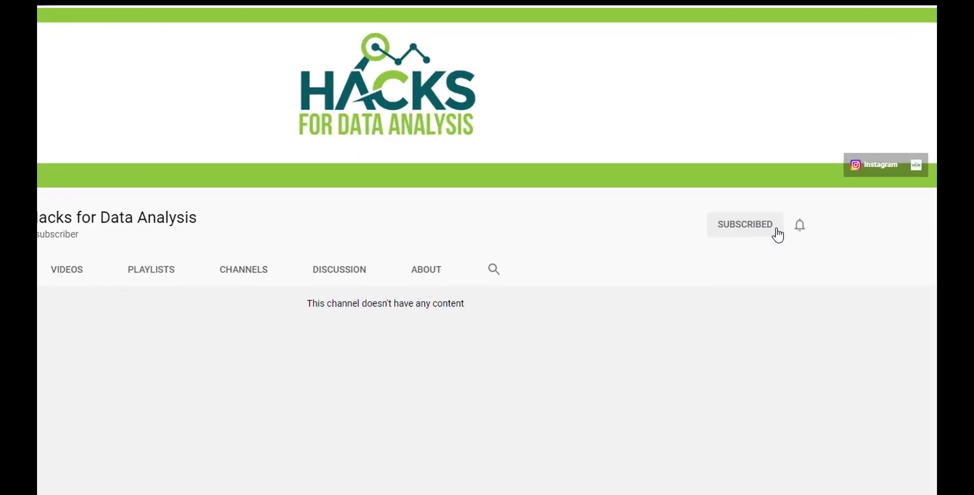
Set the channel's notification bell to All uploads
{"action": "left_click", "coordinate": [799, 228]}
{"action": "left_click", "coordinate": [808, 263]}
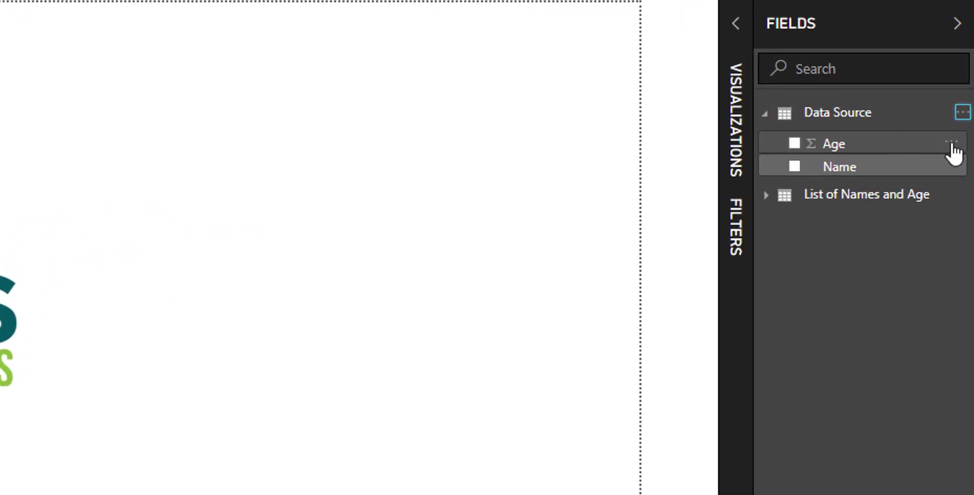
Start a new Age (groups) grouping from the Age field with group type List instead of Bin
{"action": "left_click", "coordinate": [951, 145]}
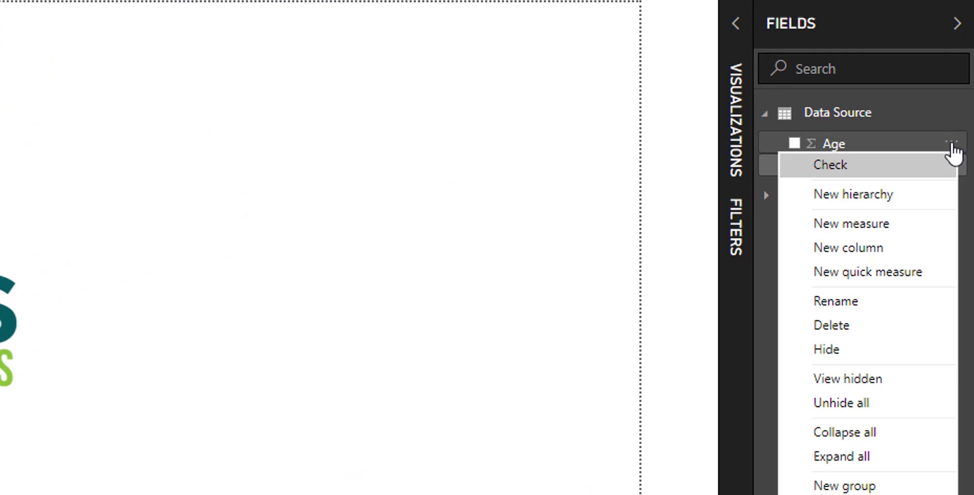
{"action": "left_click", "coordinate": [881, 486]}
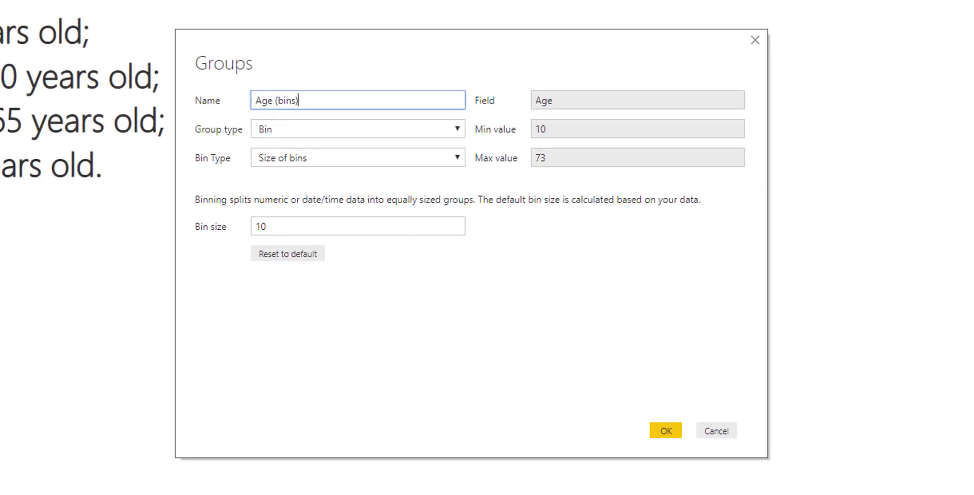
{"action": "left_click", "coordinate": [330, 142]}
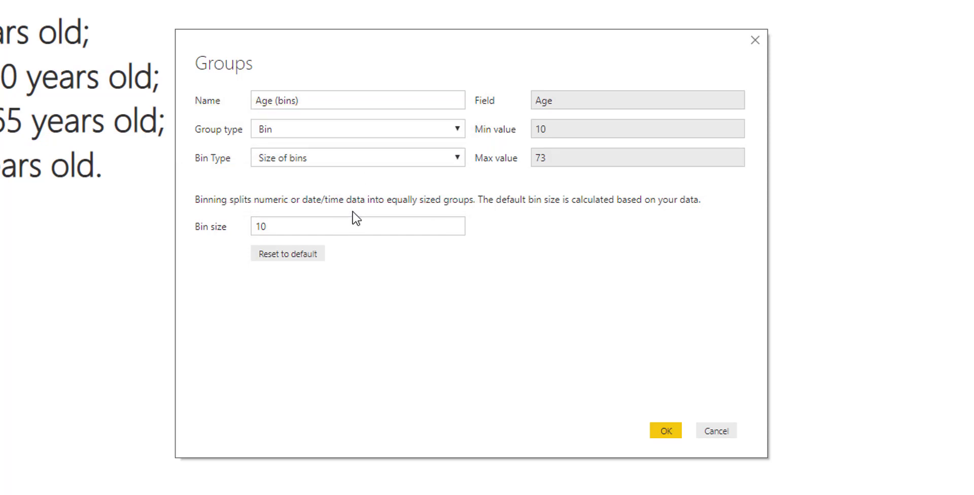
{"action": "left_click", "coordinate": [458, 130]}
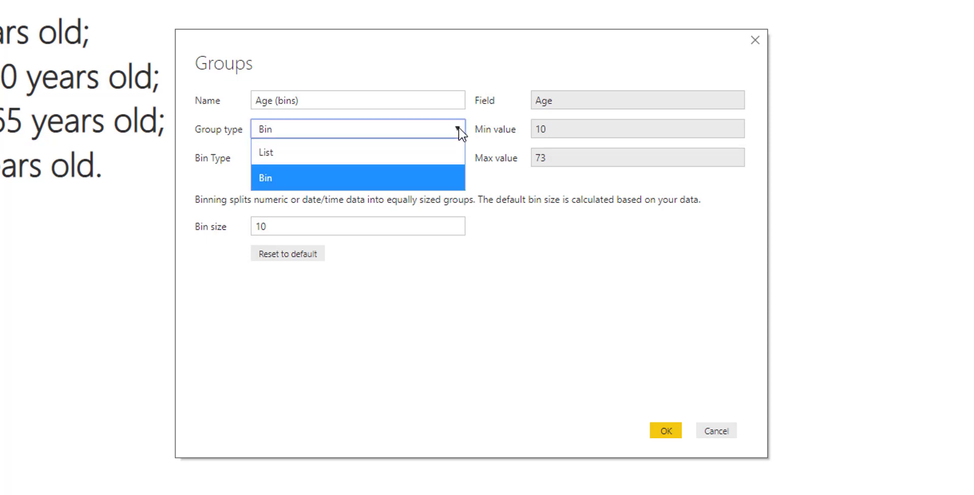
{"action": "left_click", "coordinate": [400, 161]}
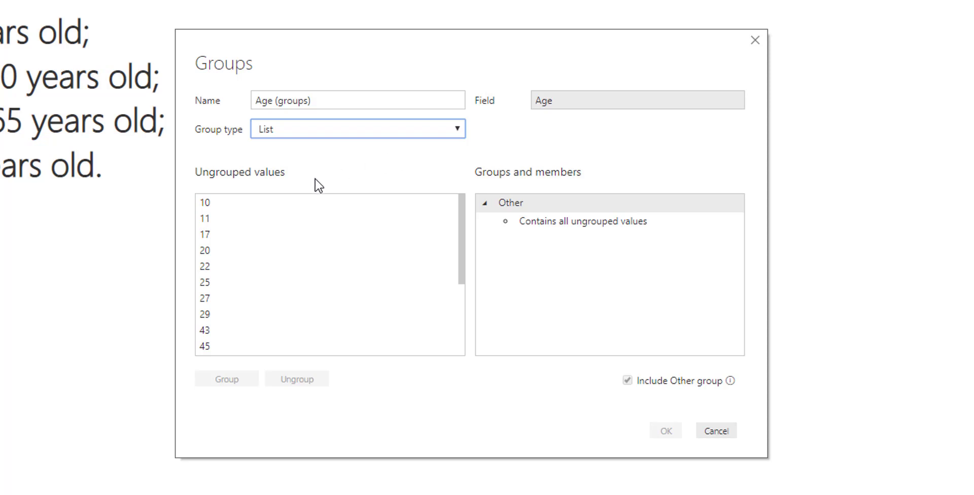
Group ages 10, 11 and 17 and name the group 'Below 18 years old'
{"action": "left_click", "coordinate": [270, 203]}
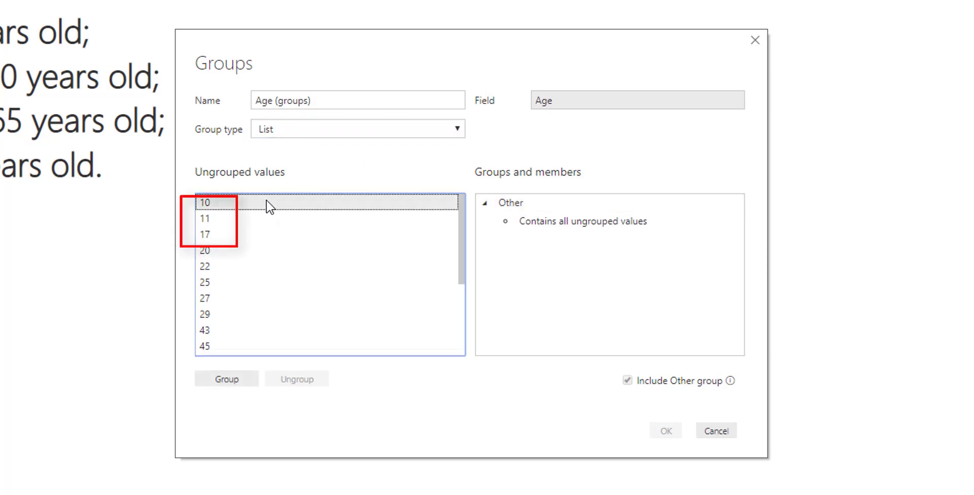
{"action": "key", "text": "ctrl"}
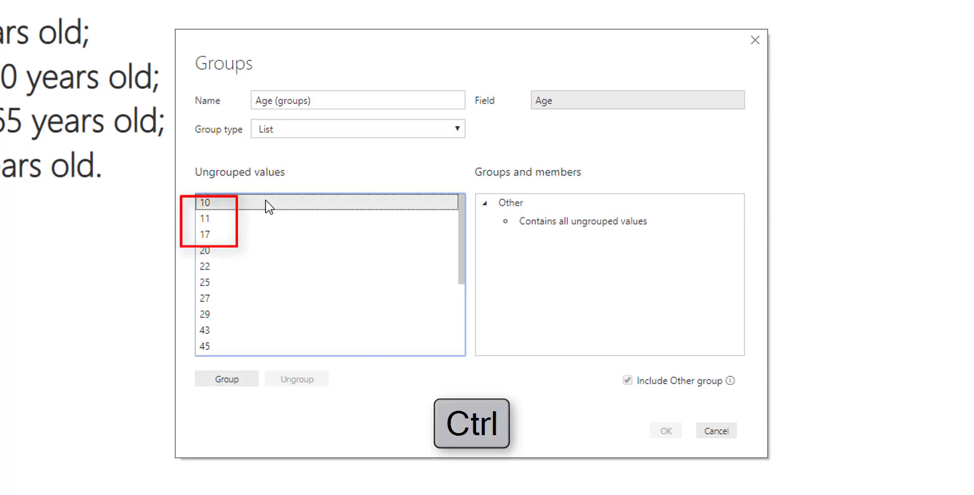
{"action": "left_click", "coordinate": [255, 218], "text": "ctrl"}
{"action": "left_click", "coordinate": [242, 234], "text": "ctrl"}
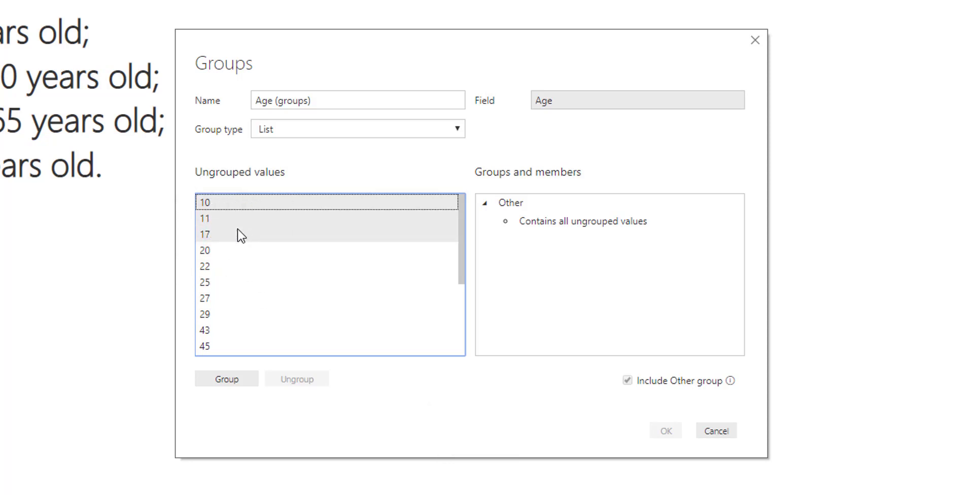
{"action": "left_click", "coordinate": [238, 379]}
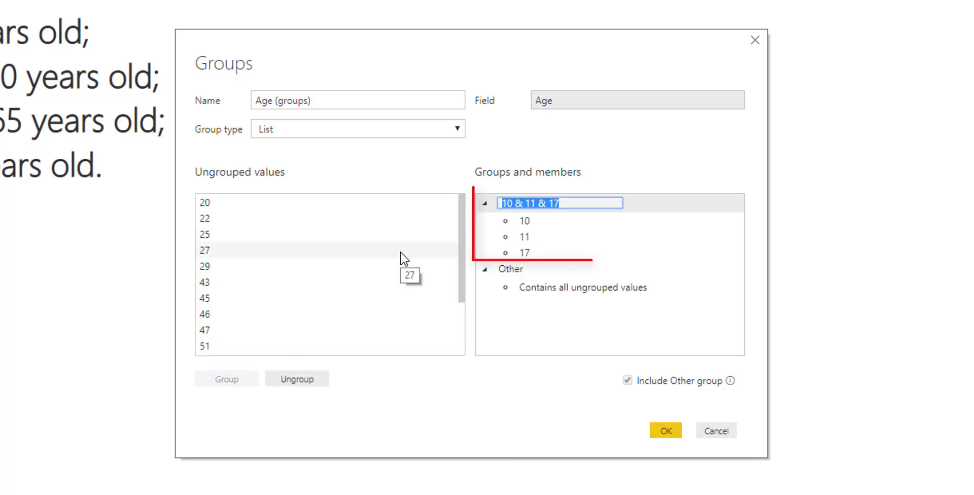
{"action": "type", "text": "Below 1"}
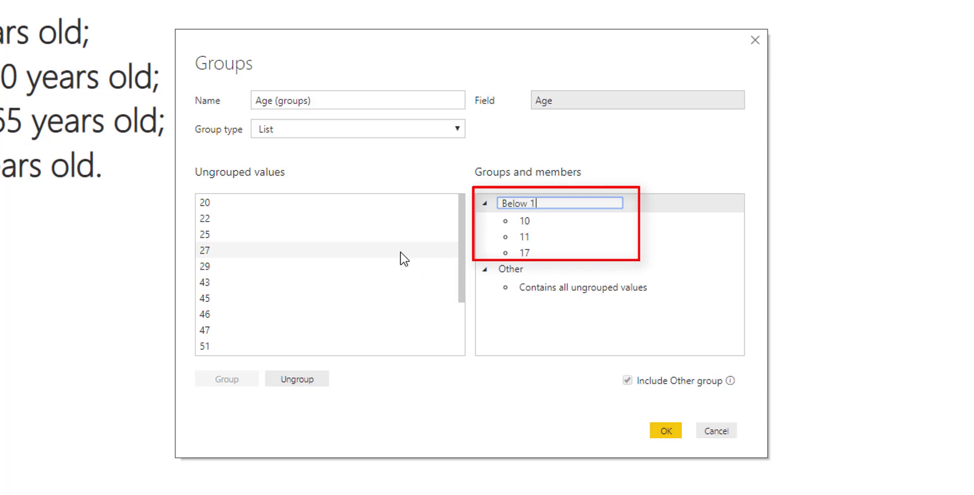
{"action": "type", "text": "8 years old"}
{"action": "key", "text": "Return"}
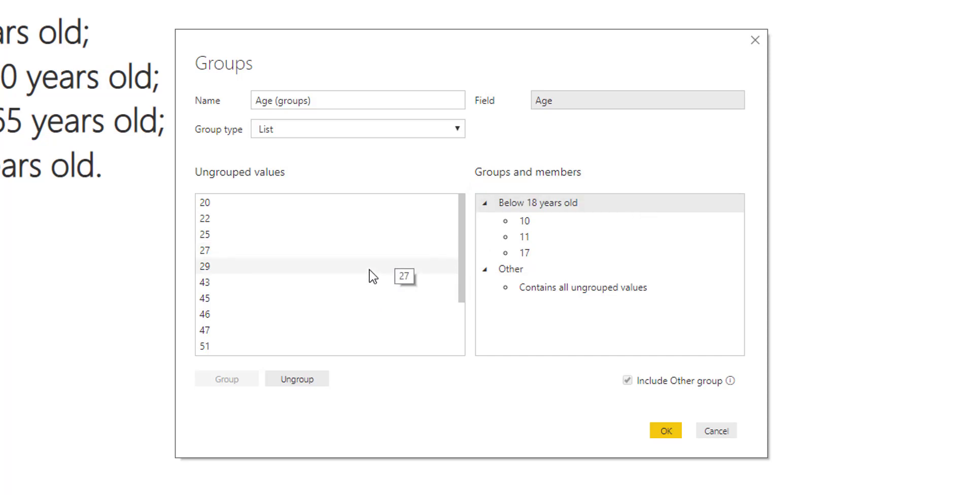
Group ages 20 through 29 and name the group 'From 18 to 30 years old'
{"action": "left_click", "coordinate": [315, 213]}
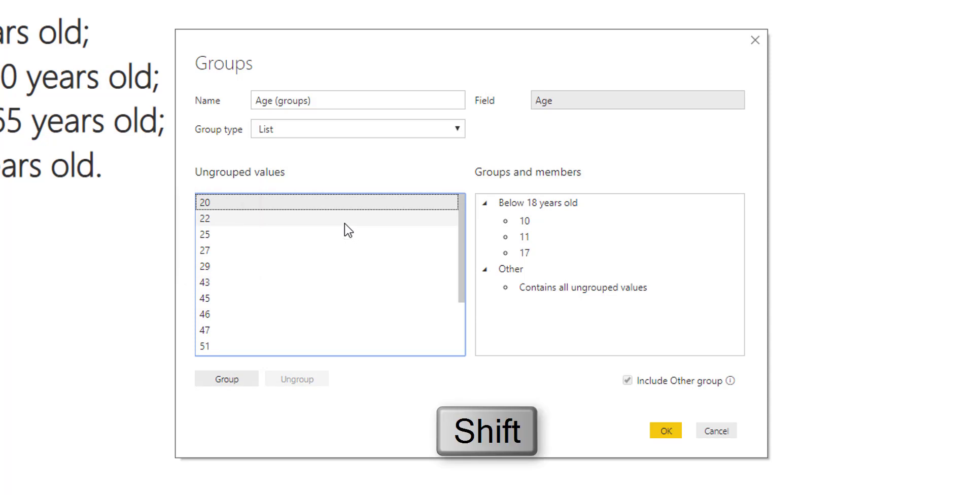
{"action": "left_click", "coordinate": [287, 274], "text": "shift"}
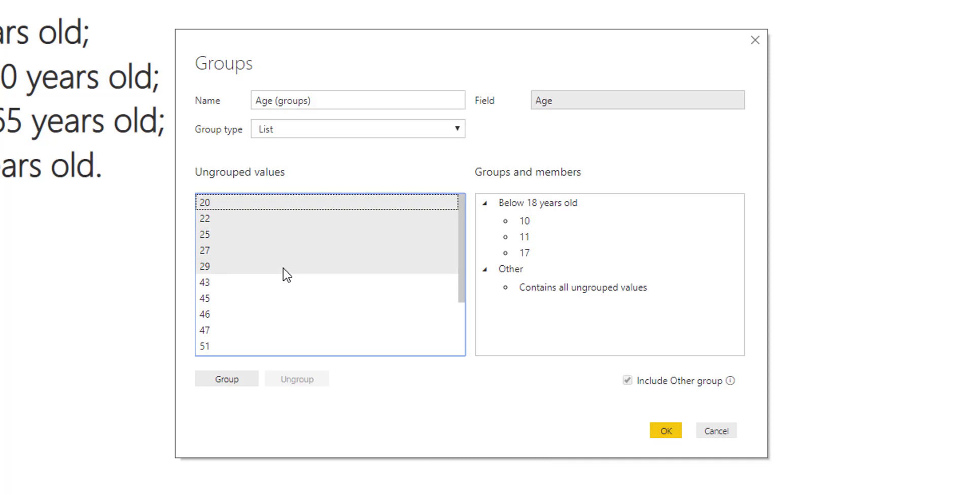
{"action": "left_click", "coordinate": [241, 380]}
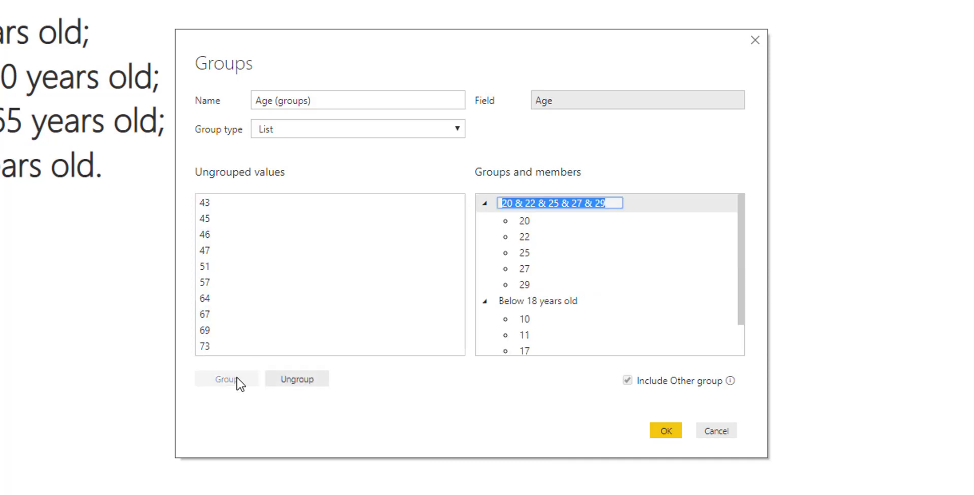
{"action": "type", "text": "From 18 to 30 years old"}
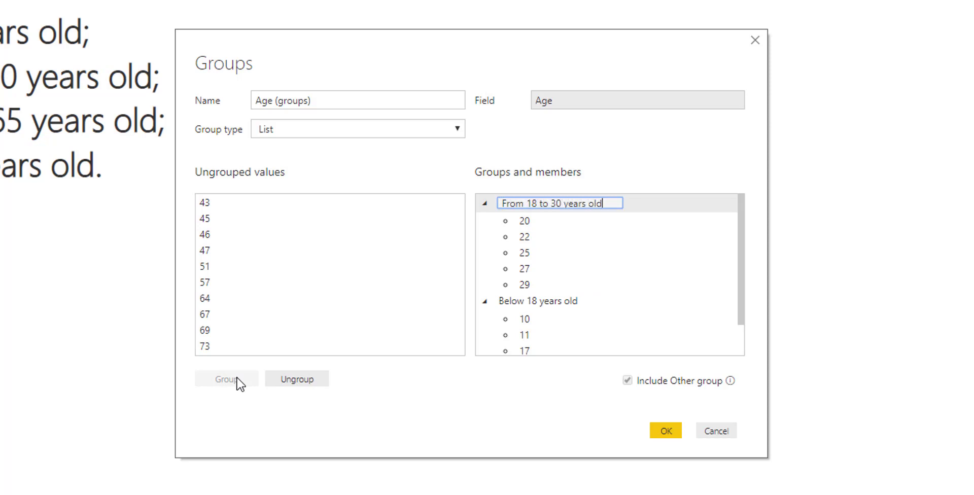
{"action": "key", "text": "Return"}
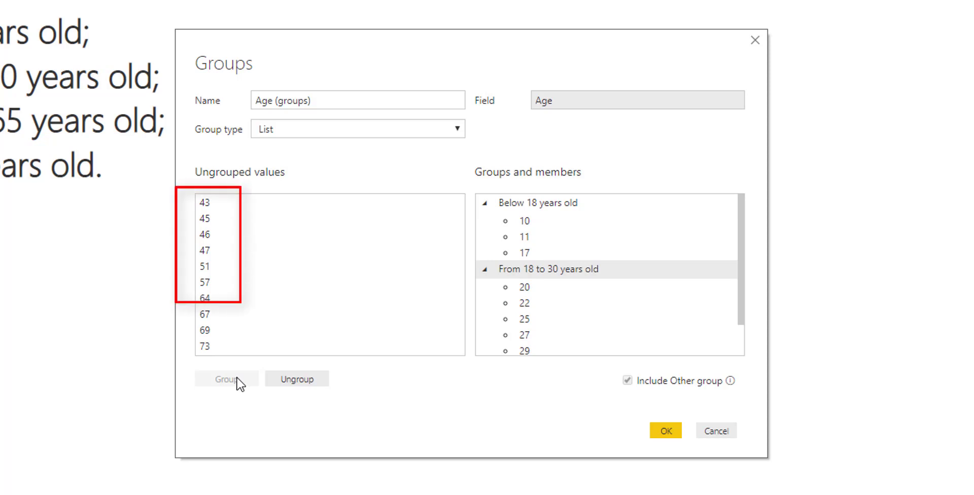
Group ages 43 through 64 and name the group 'From 30 to 65 years old'
{"action": "left_click", "coordinate": [254, 209]}
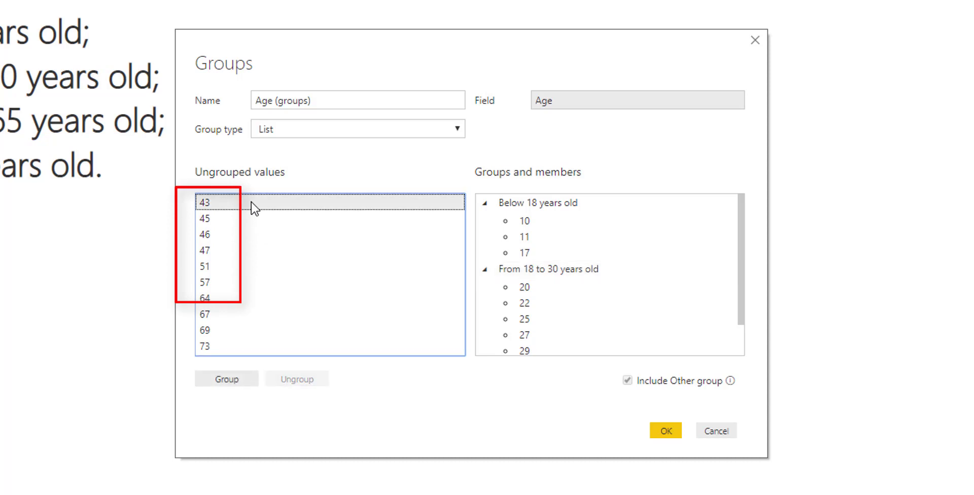
{"action": "left_click", "coordinate": [253, 304], "text": "shift"}
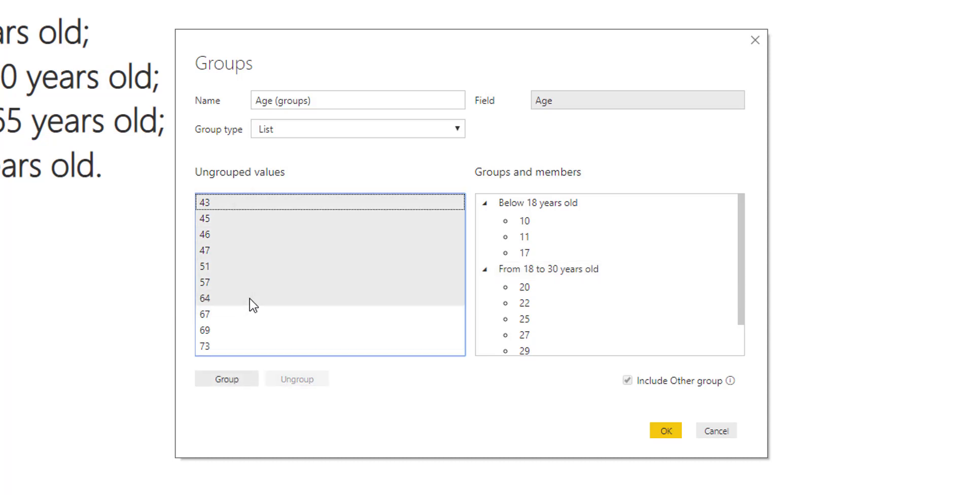
{"action": "left_click", "coordinate": [226, 382]}
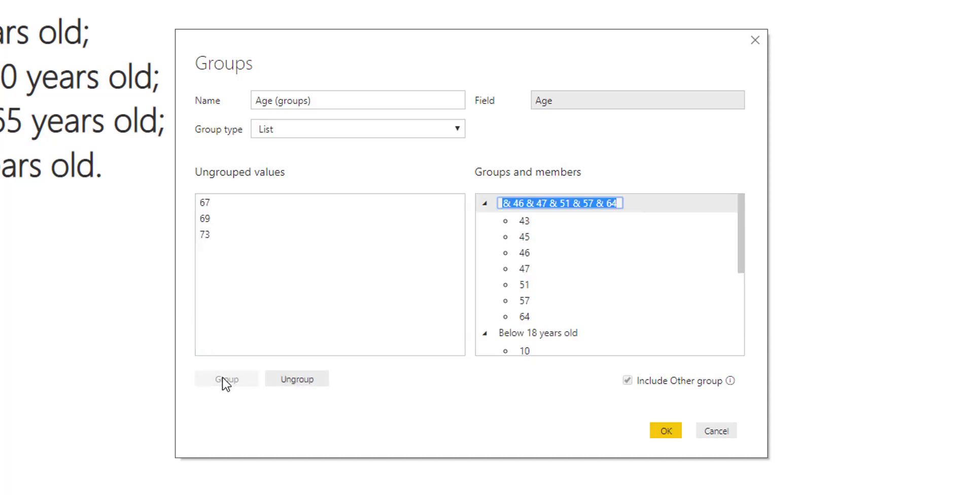
{"action": "type", "text": "From 30"}
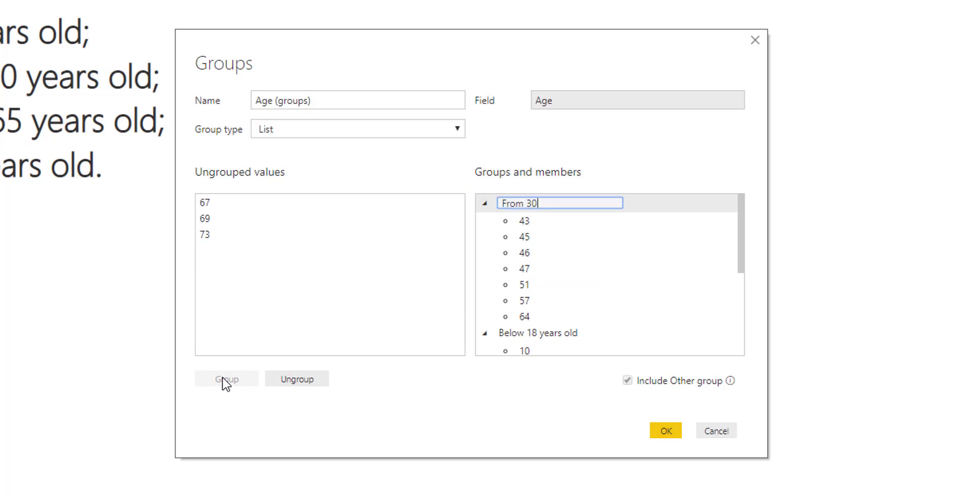
{"action": "type", "text": " to 65 years old"}
{"action": "key", "text": "Return"}
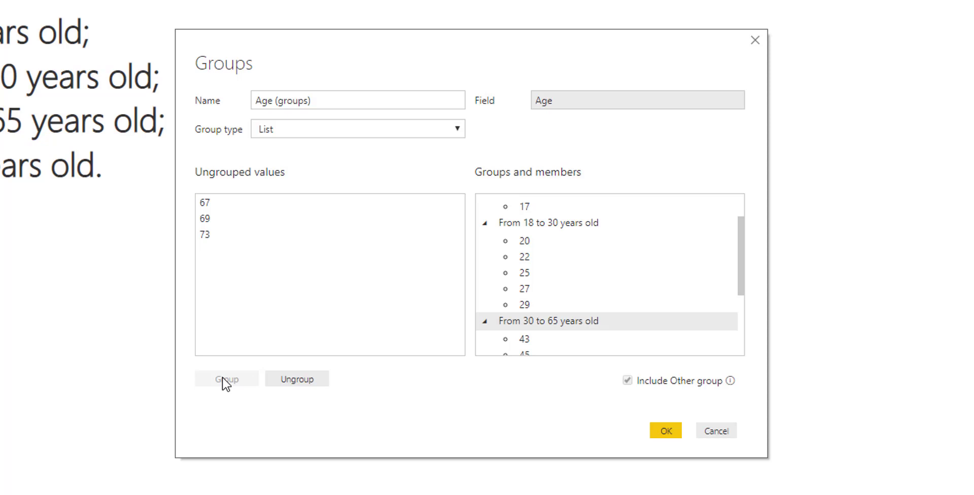
Group the remaining ages 67, 69 and 73 as 'Above 65 years old'
{"action": "left_click", "coordinate": [227, 204]}
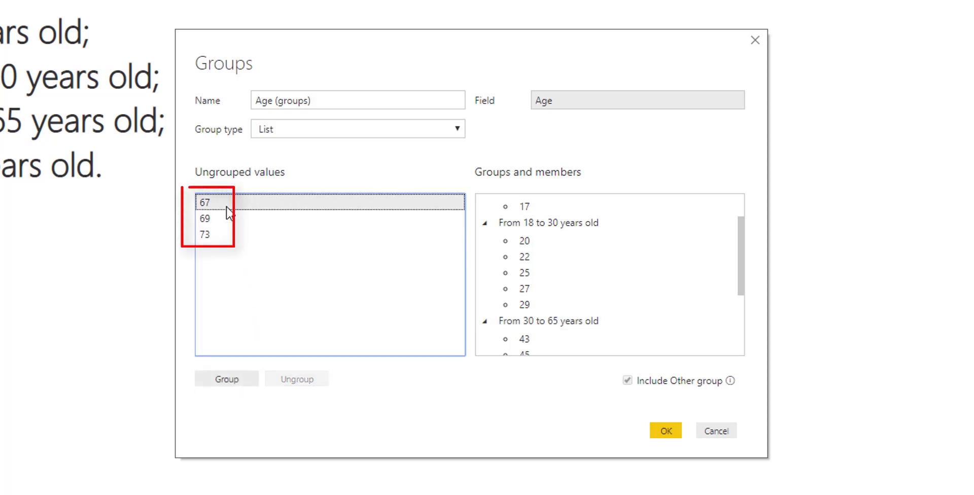
{"action": "left_click", "coordinate": [245, 235], "text": "shift"}
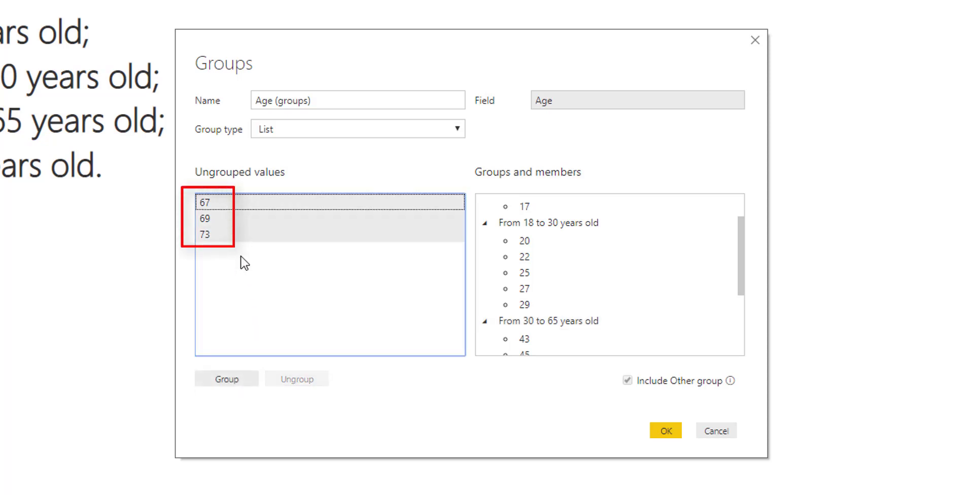
{"action": "left_click", "coordinate": [236, 380]}
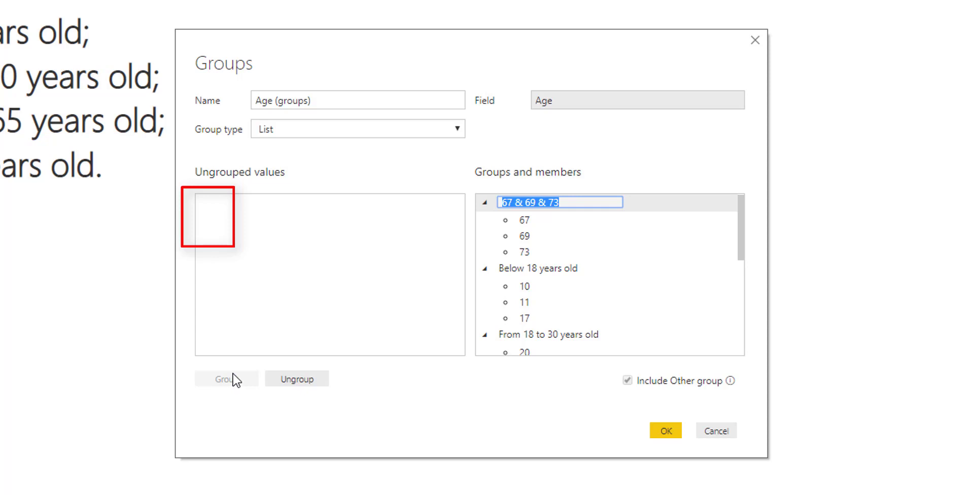
{"action": "type", "text": "Above 65 years o"}
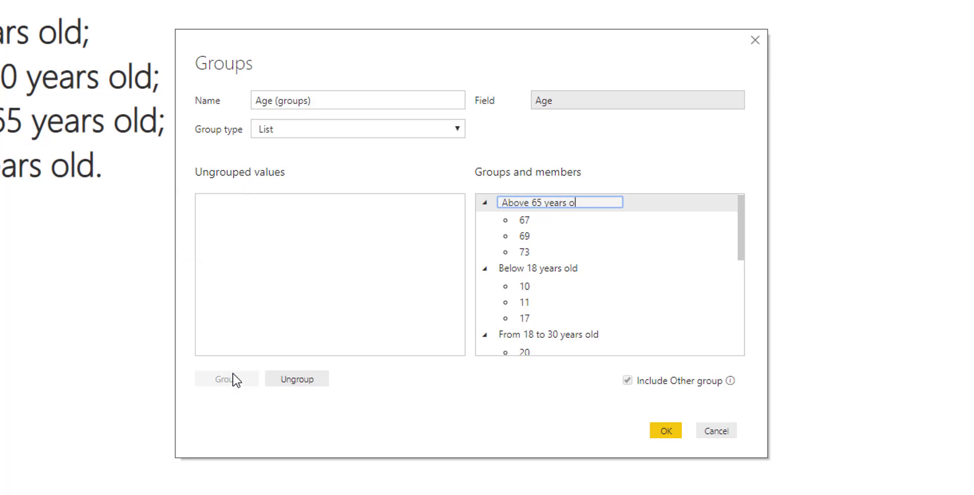
{"action": "type", "text": "ld"}
{"action": "key", "text": "Return"}
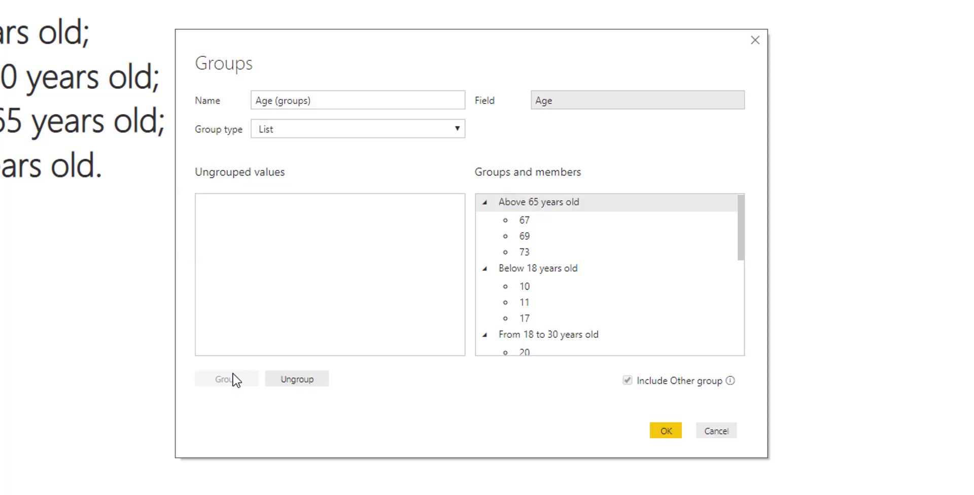
Save the Age (groups) field and add a table visual listing its four age categories
{"action": "left_click", "coordinate": [666, 430]}
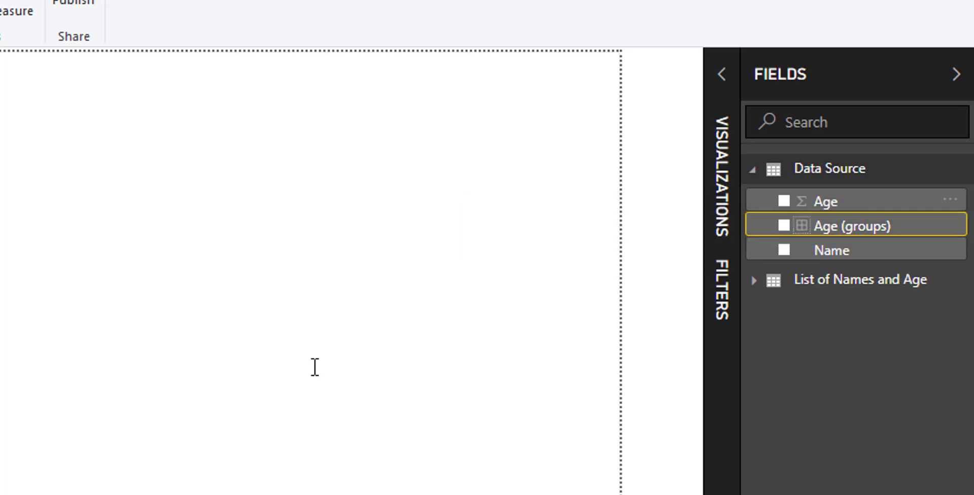
{"action": "left_click", "coordinate": [721, 75]}
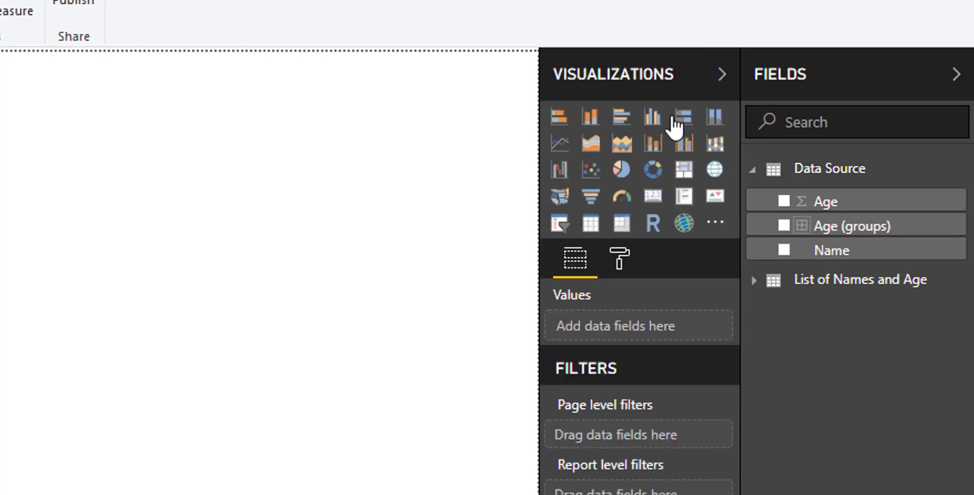
{"action": "left_click", "coordinate": [596, 227]}
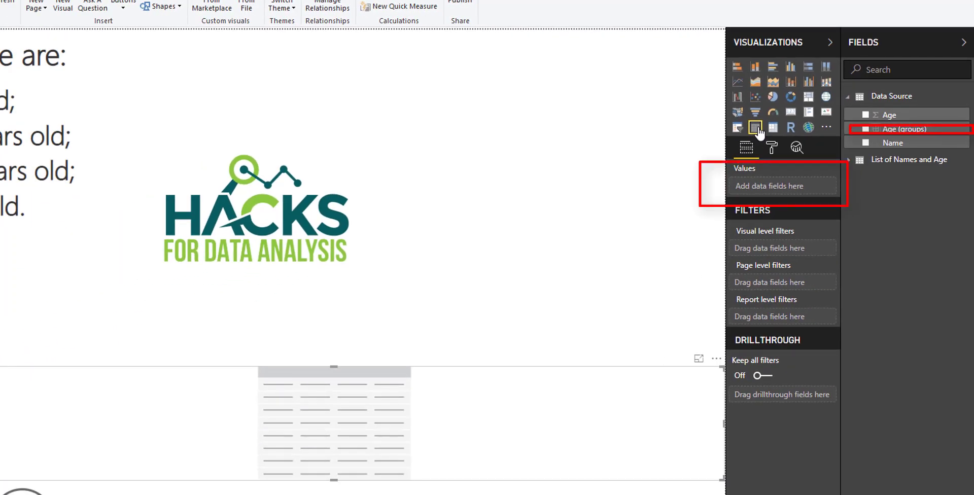
{"action": "mouse_move", "coordinate": [890, 130]}
{"action": "left_mouse_down"}
{"action": "mouse_move", "coordinate": [810, 186]}
{"action": "mouse_move", "coordinate": [819, 176]}
{"action": "left_mouse_up"}
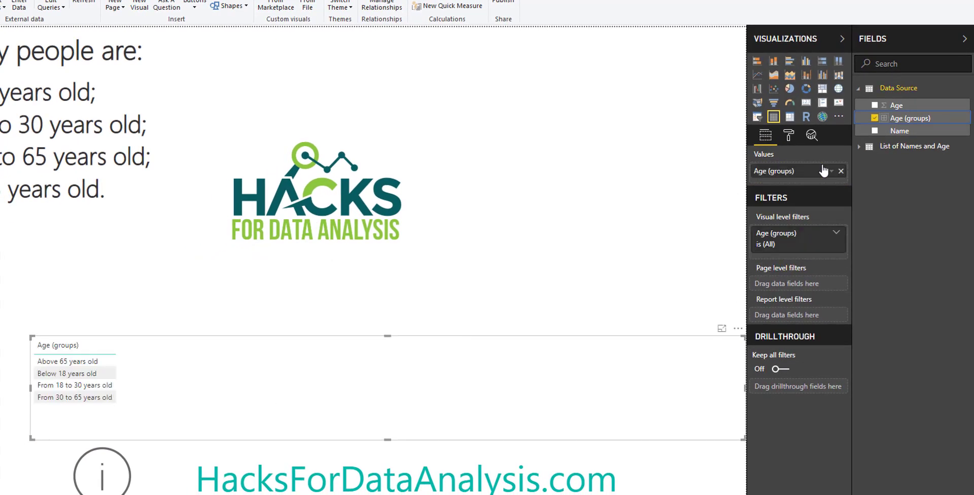
{"action": "left_click_drag", "start_coordinate": [824, 171], "coordinate": [111, 365]}
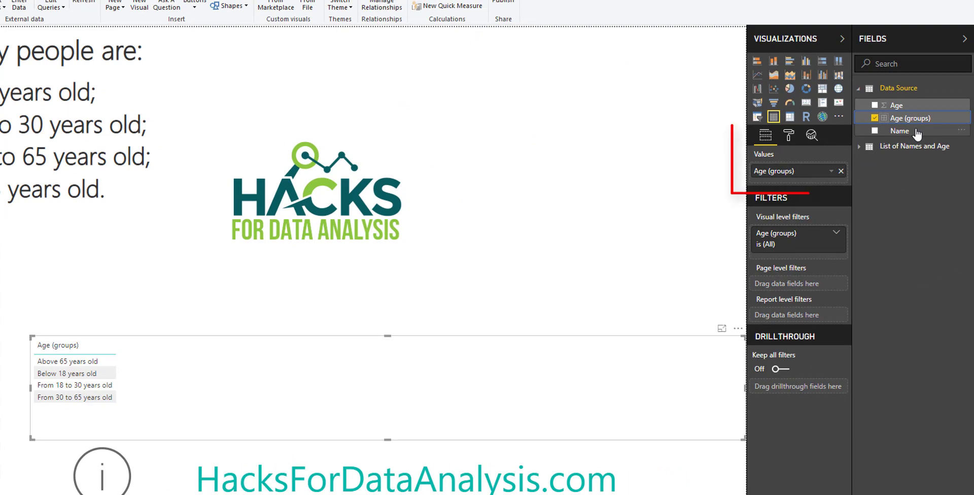
Add Name to the table as Count of Name, showing 3, 3, 5 and 9 (total 20)
{"action": "left_click_drag", "start_coordinate": [917, 134], "coordinate": [811, 182]}
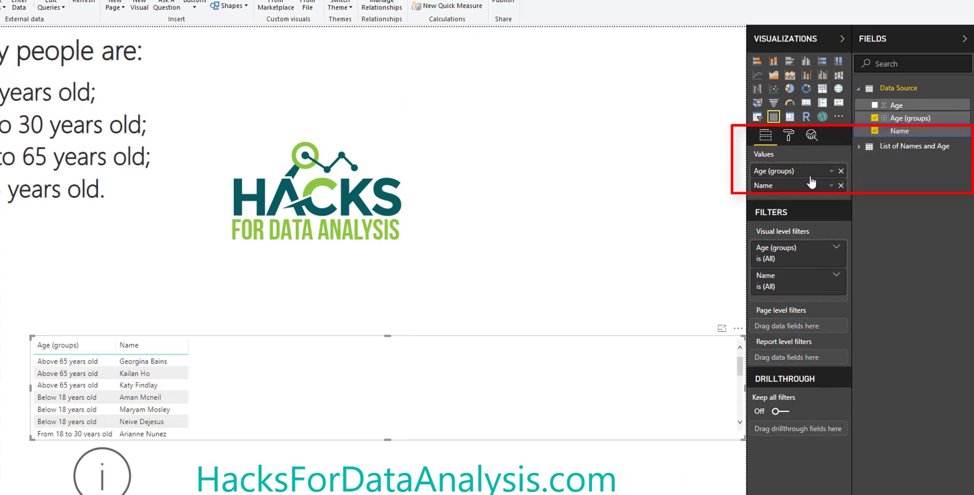
{"action": "left_click", "coordinate": [831, 185]}
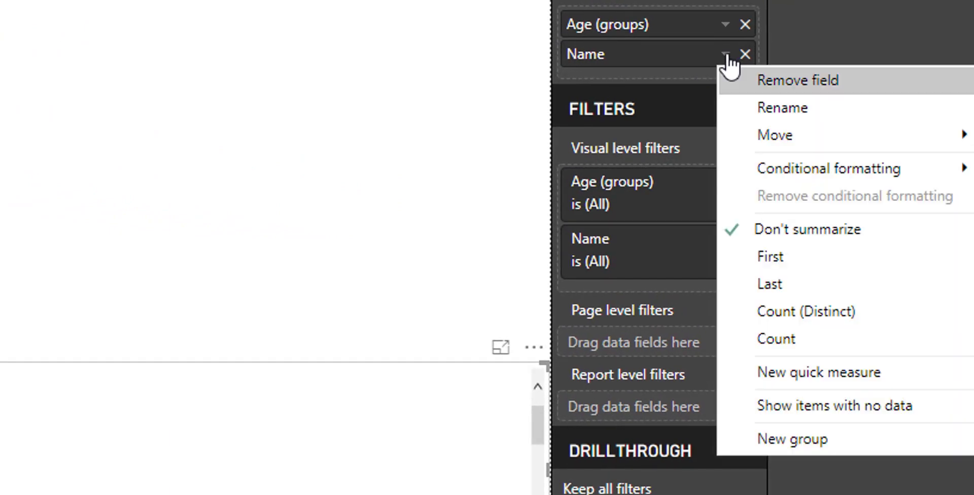
{"action": "left_click", "coordinate": [776, 339]}
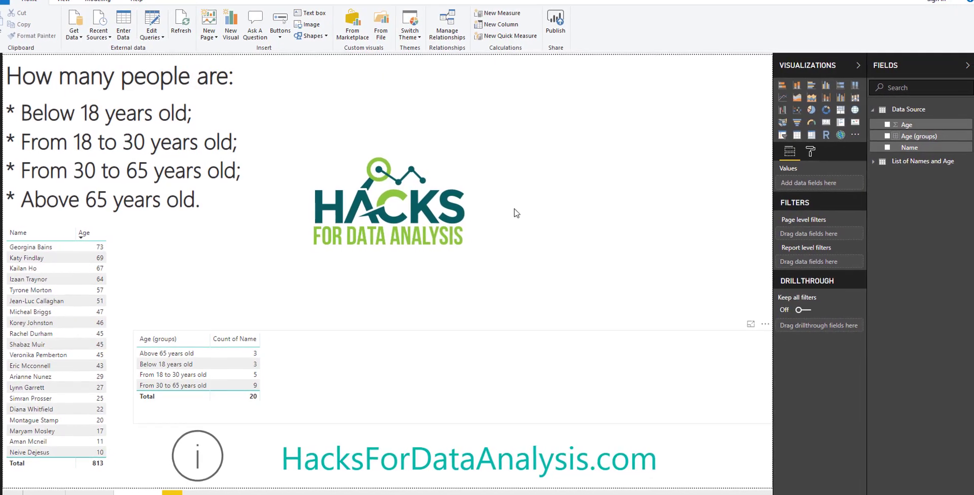
{"action": "left_click", "coordinate": [905, 110]}
{"action": "left_click", "coordinate": [905, 110]}
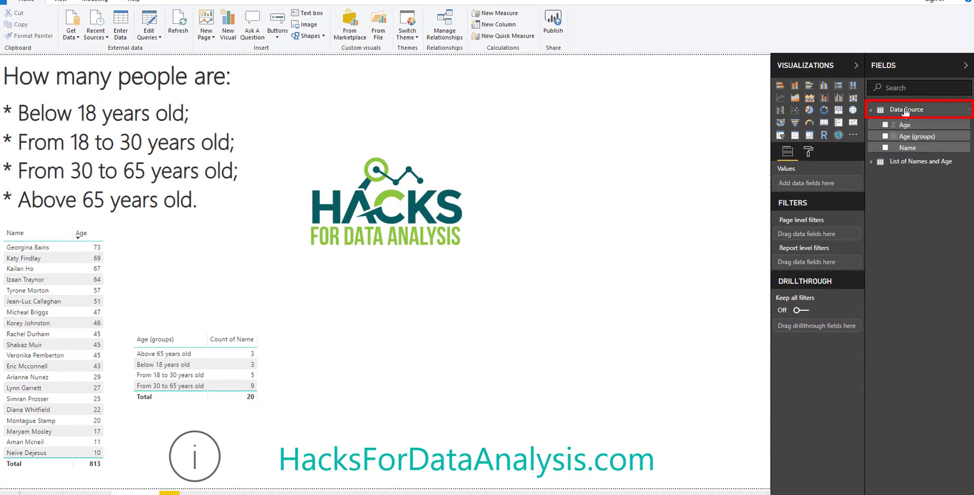
Create a new calculated column in Data Source, renaming its default name to Group_Method2
{"action": "left_click", "coordinate": [87, 2]}
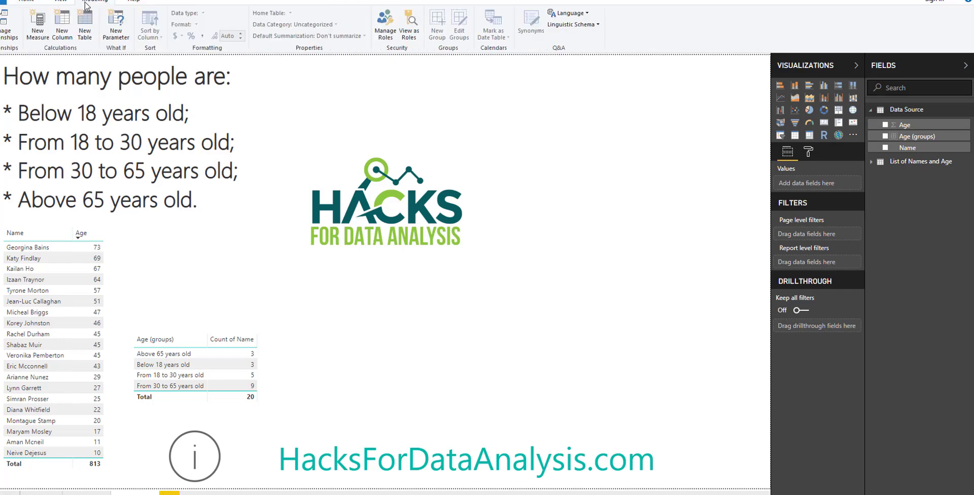
{"action": "left_click", "coordinate": [69, 27]}
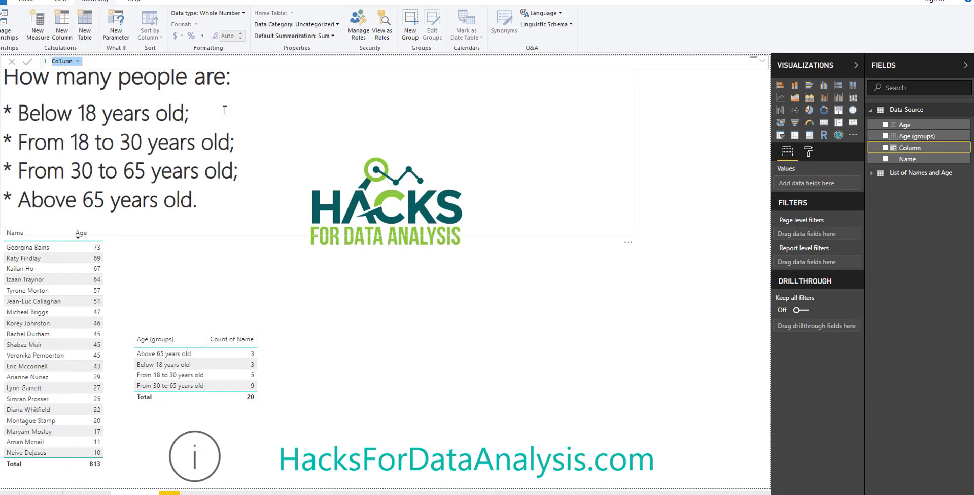
{"action": "left_click_drag", "start_coordinate": [51, 61], "coordinate": [74, 60]}
{"action": "type", "text": "Group"}
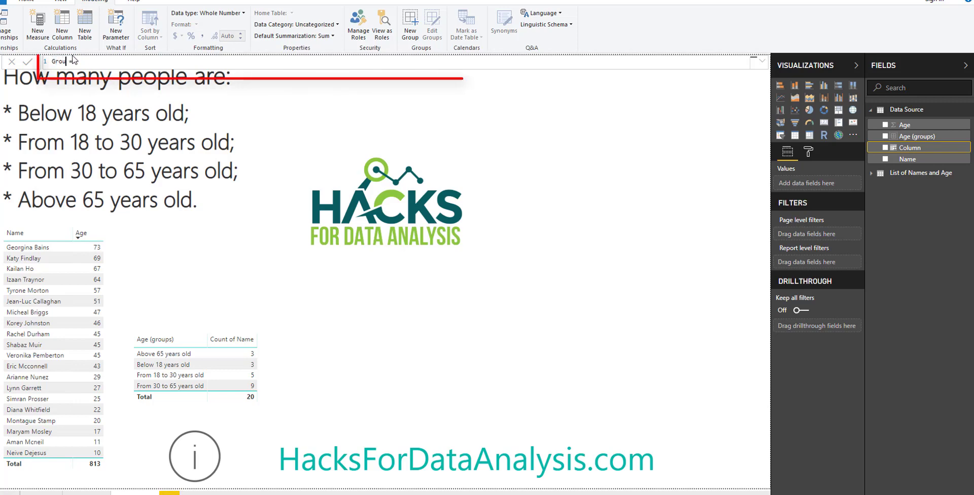
{"action": "type", "text": "_ ="}
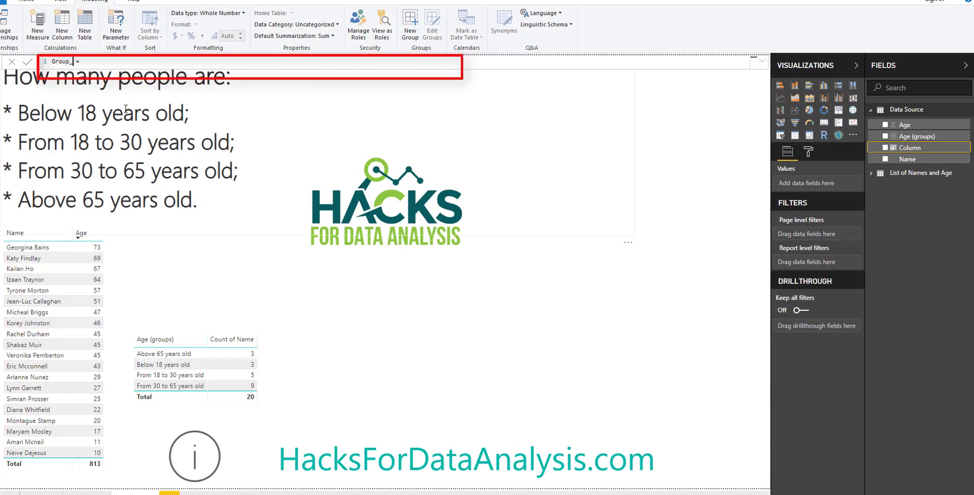
{"action": "type", "text": "Method2"}
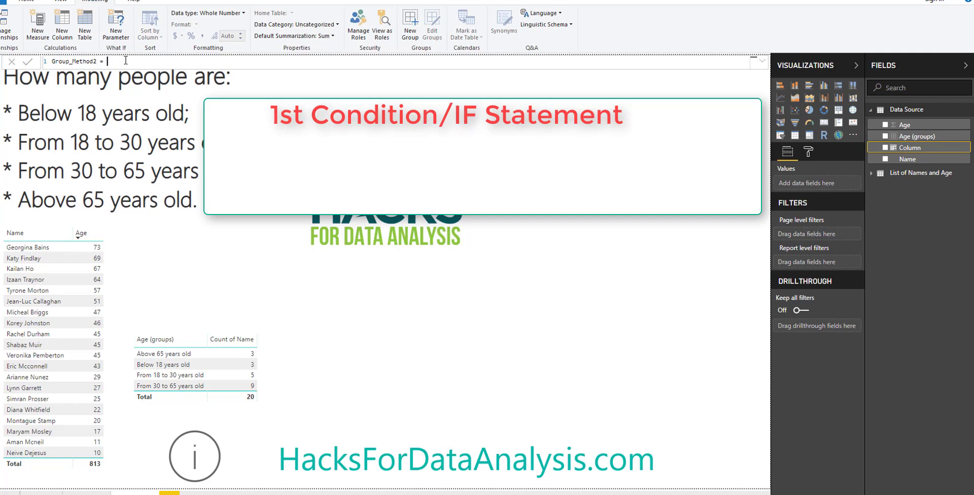
Begin the formula with IF 'Data Source'[Age]<18 returning "Below 18 years old"
{"action": "type", "text": "if"}
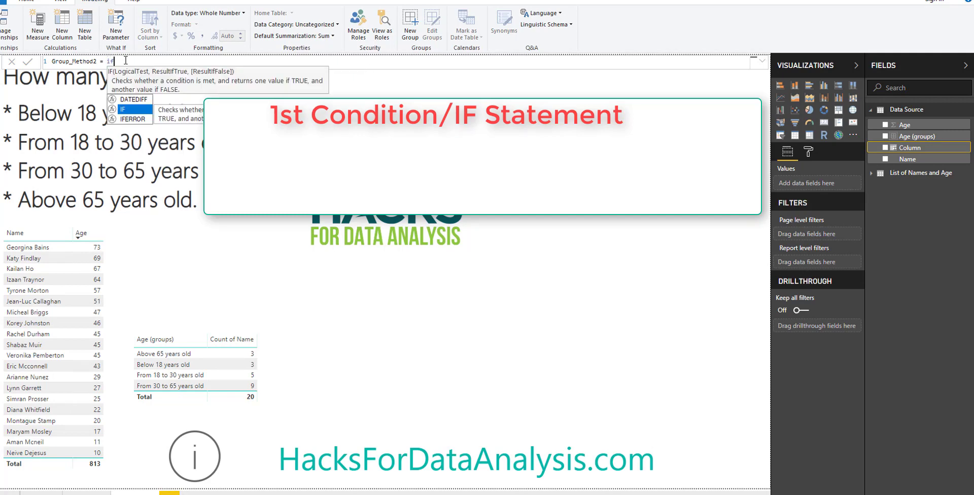
{"action": "type", "text": "("}
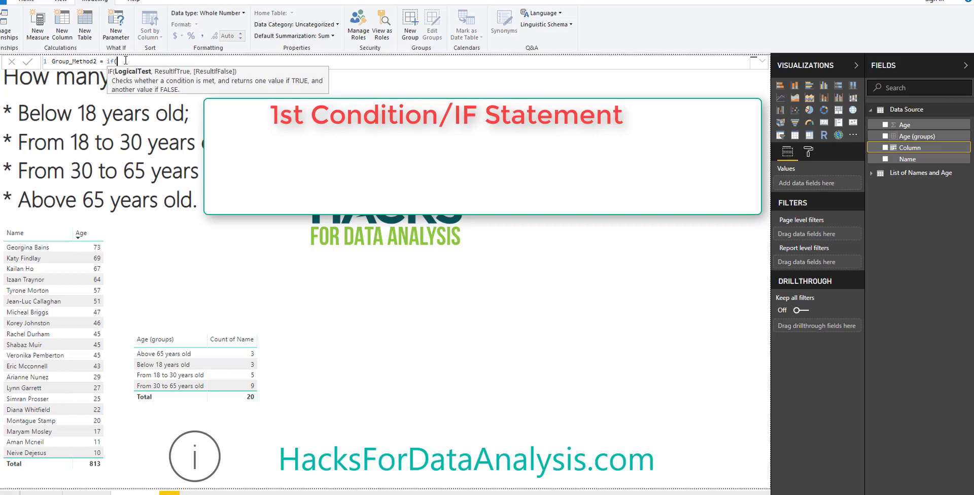
{"action": "type", "text": "ag"}
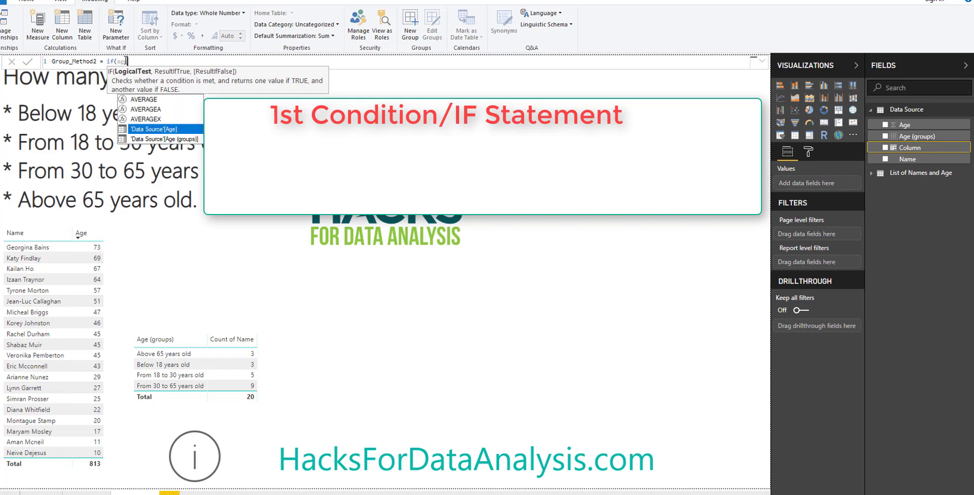
{"action": "type", "text": "e"}
{"action": "left_click", "coordinate": [185, 131]}
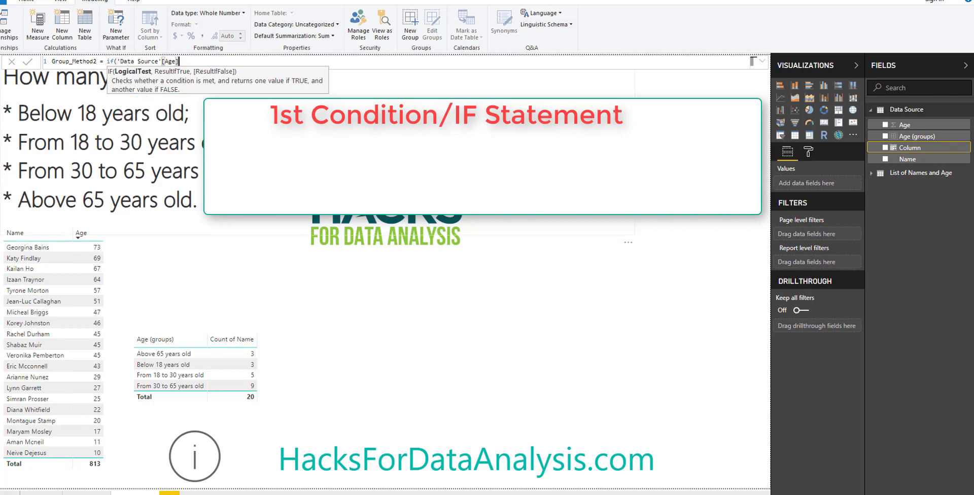
{"action": "type", "text": "<18"}
{"action": "type", "text": ","}
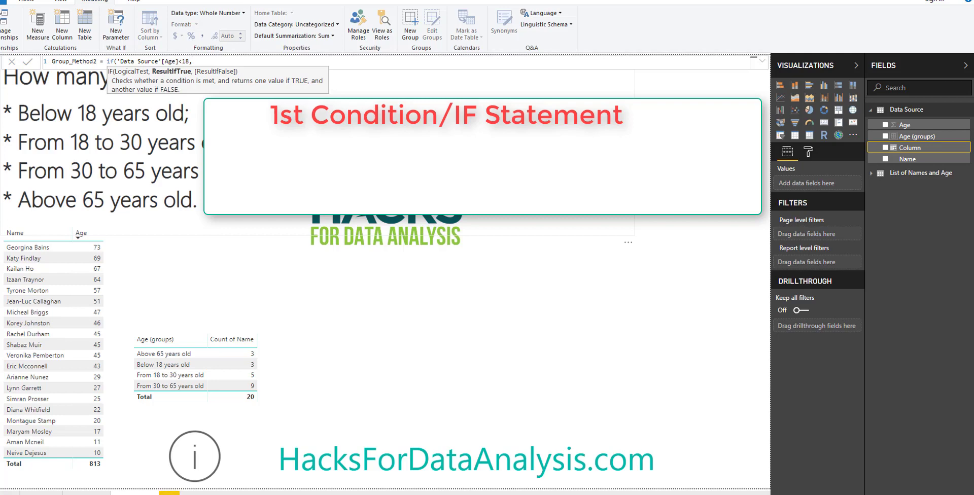
{"action": "type", "text": "\"Below 18 years old\","}
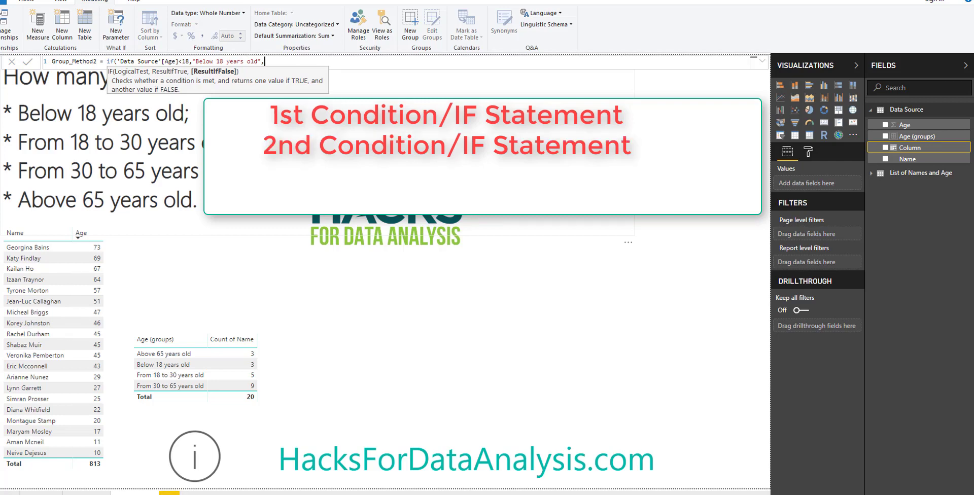
Nest a second IF returning "From 18 to 30 years old" when Age<30, opening a third IF
{"action": "type", "text": "if("}
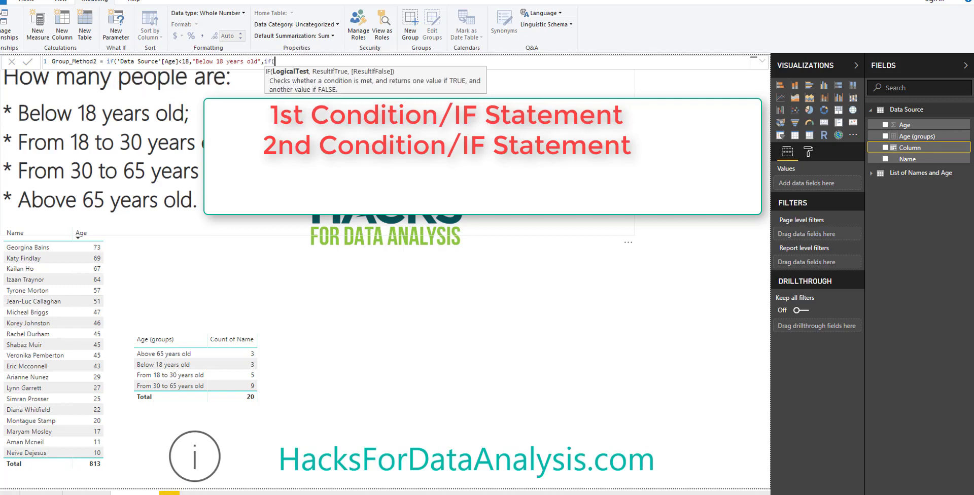
{"action": "type", "text": "age"}
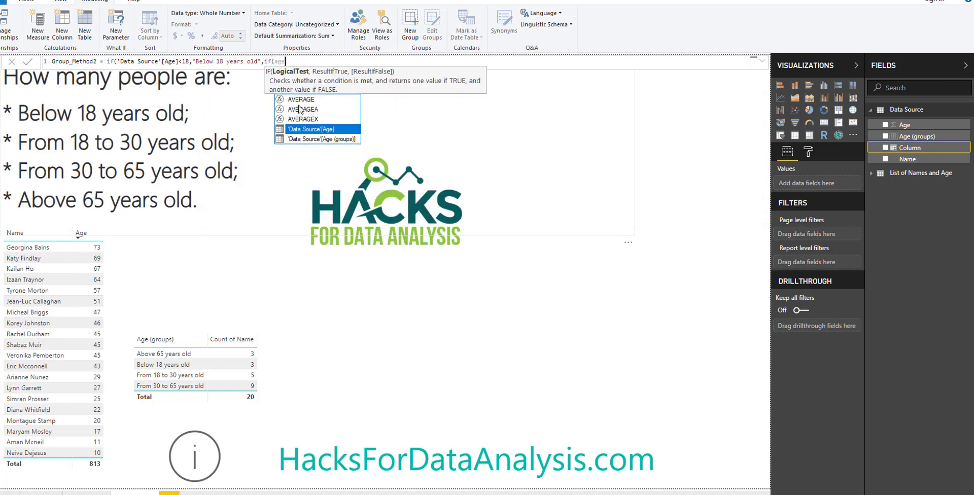
{"action": "left_click", "coordinate": [341, 130]}
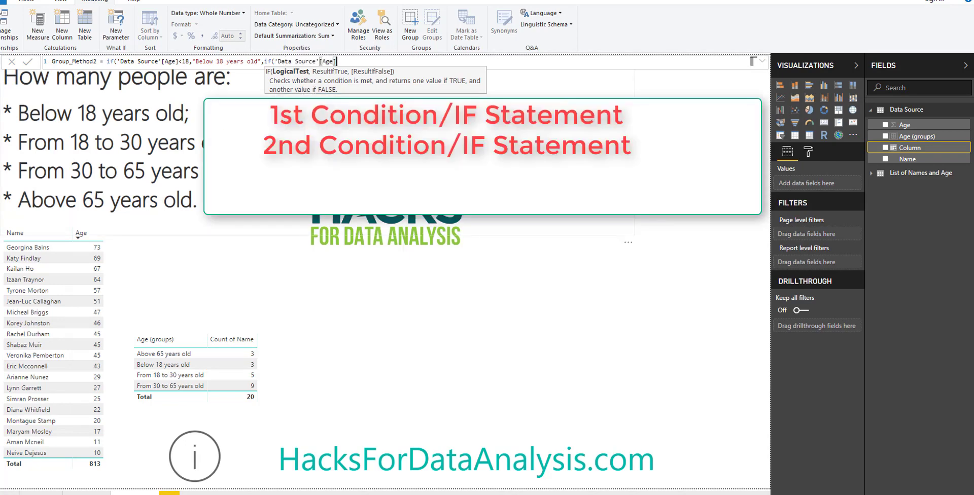
{"action": "type", "text": "<30,\""}
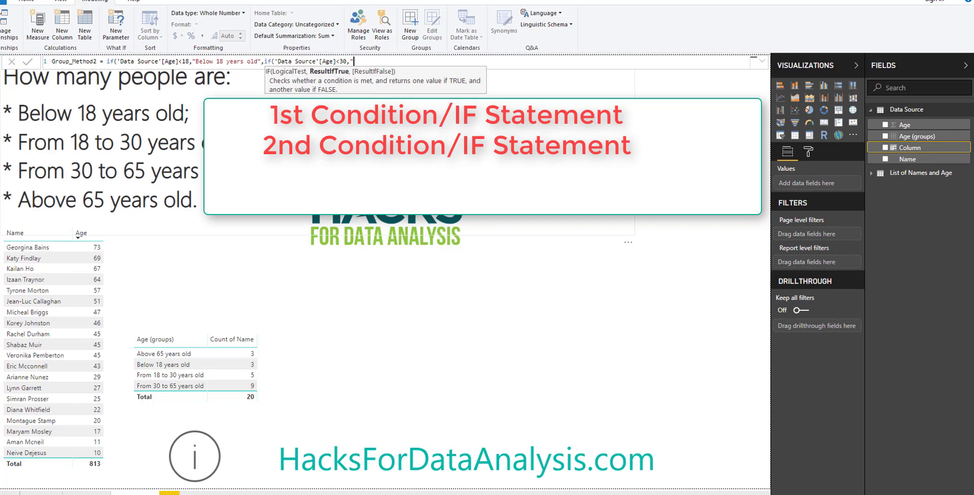
{"action": "type", "text": "From 18 to 30 years old\","}
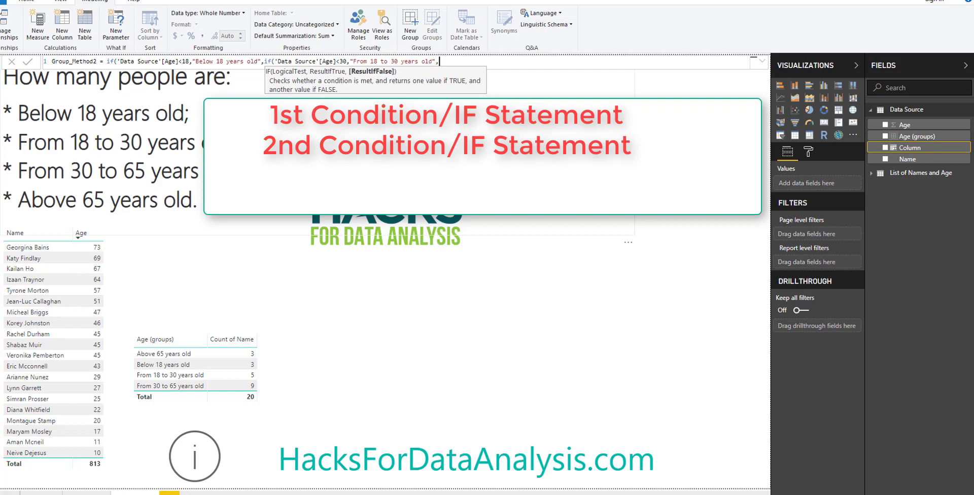
{"action": "type", "text": "if("}
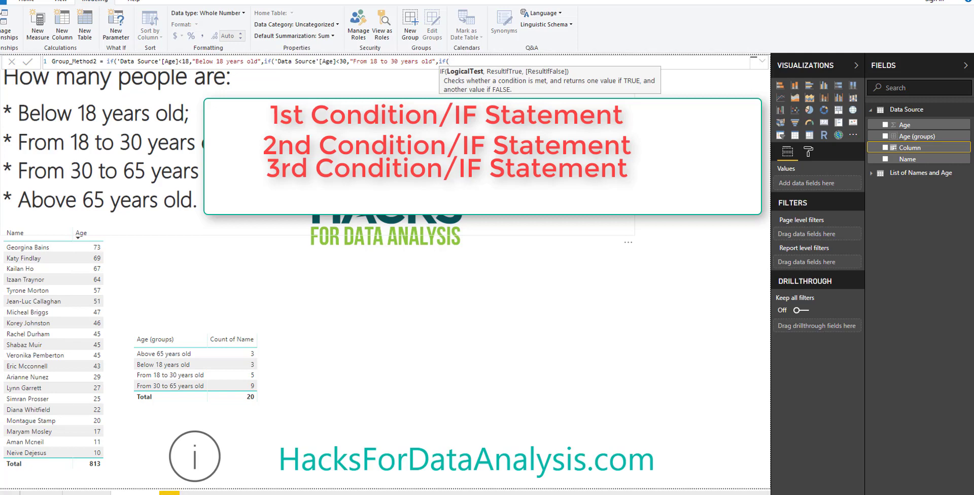
Finish the Group_Method2 formula: Age<65 gives "From 30 to 65 years old", otherwise "Above 65 years old"
{"action": "type", "text": "age"}
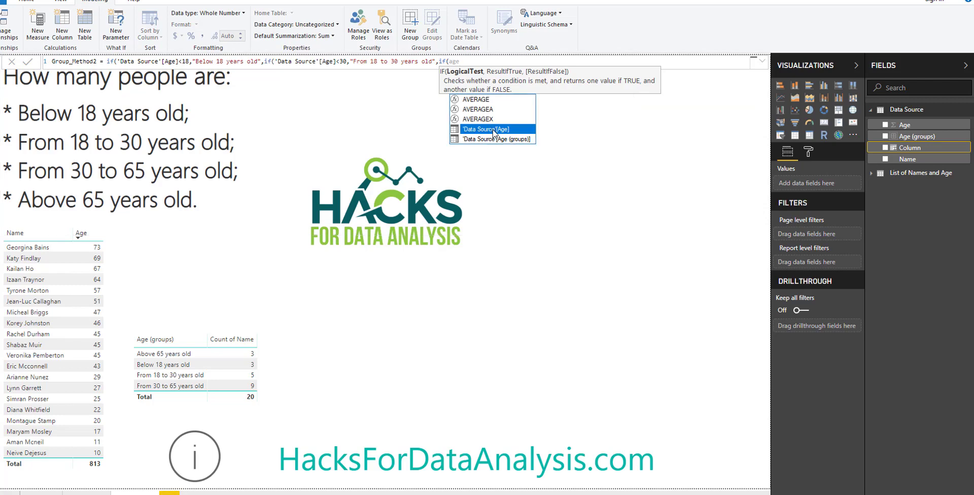
{"action": "left_click", "coordinate": [493, 130]}
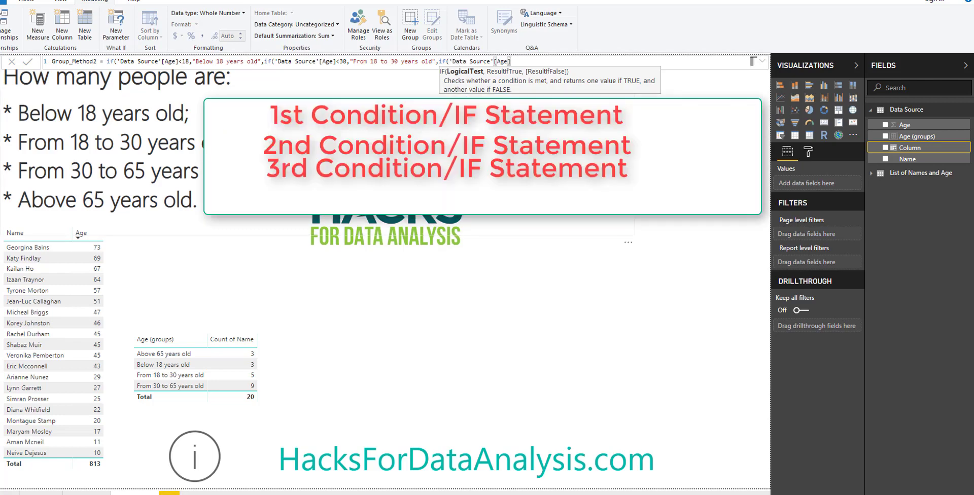
{"action": "type", "text": "<"}
{"action": "key", "text": "BackSpace"}
{"action": "type", "text": "<65,"}
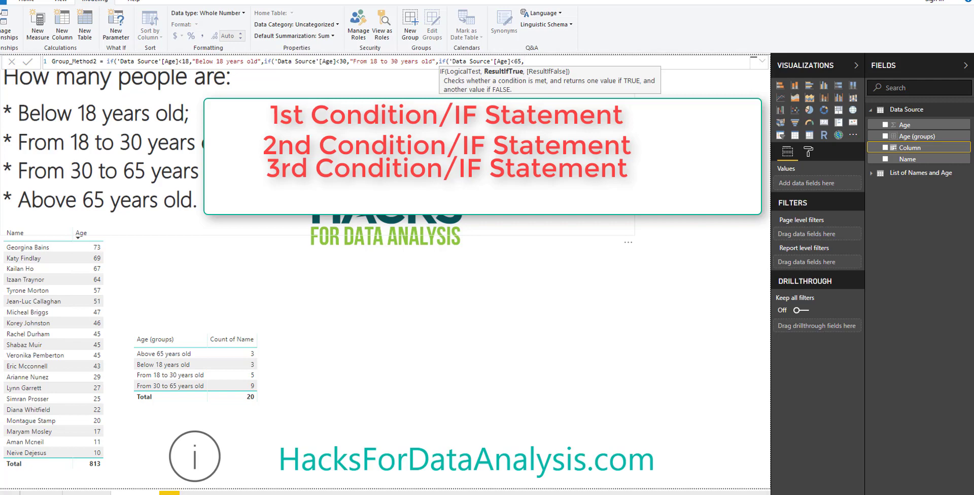
{"action": "type", "text": "\"From 30 to 65 years old\","}
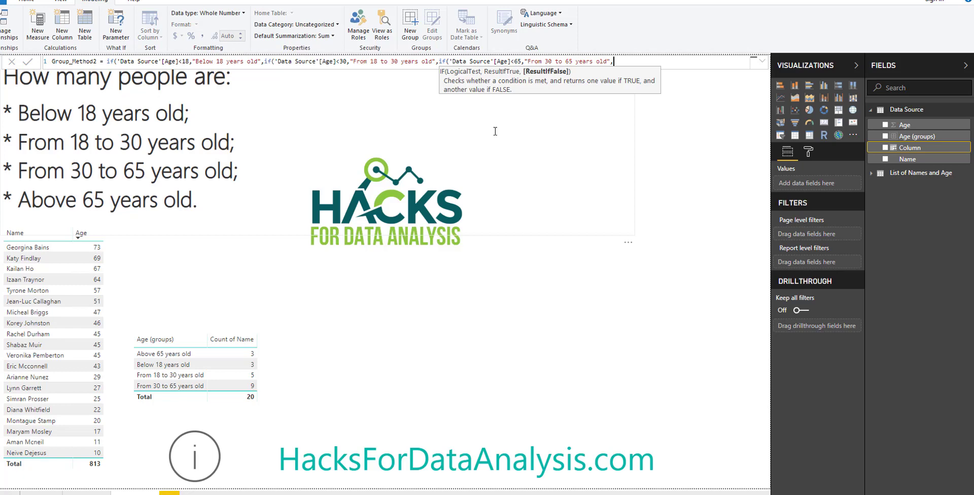
{"action": "type", "text": "\"Above 65 years old\")"}
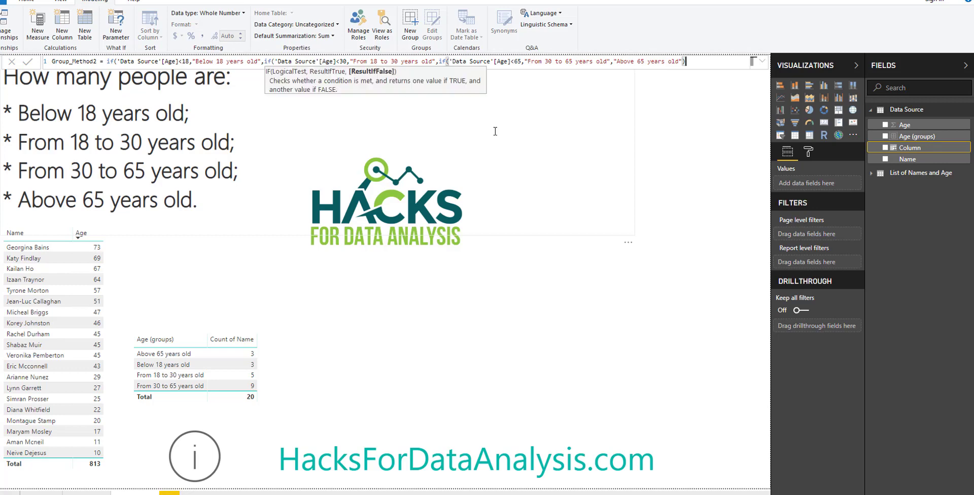
{"action": "type", "text": "))"}
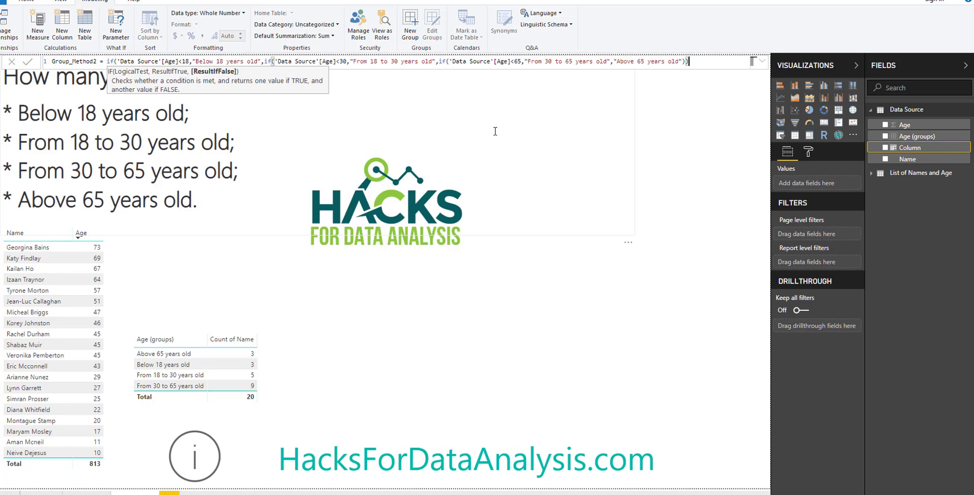
Commit the Group_Method2 formula and add an empty table visual to the report canvas
{"action": "key", "text": "Return"}
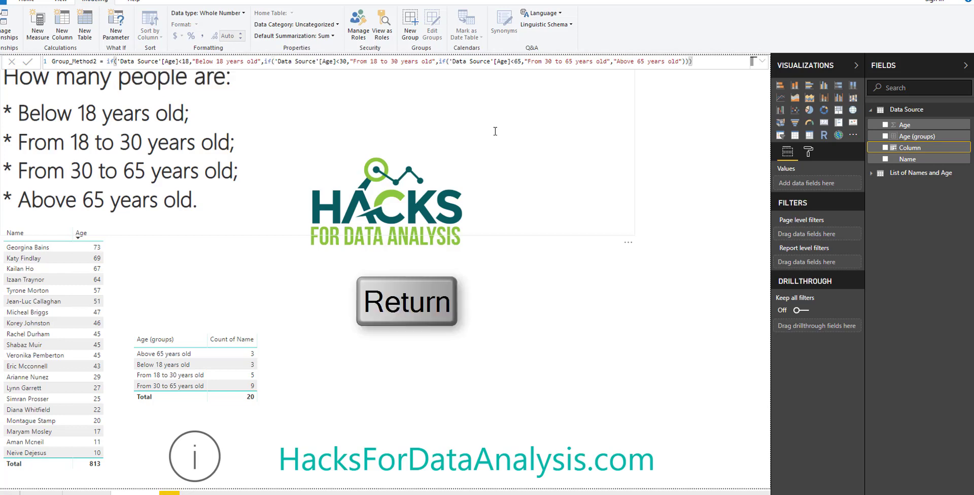
{"action": "left_click", "coordinate": [495, 131]}
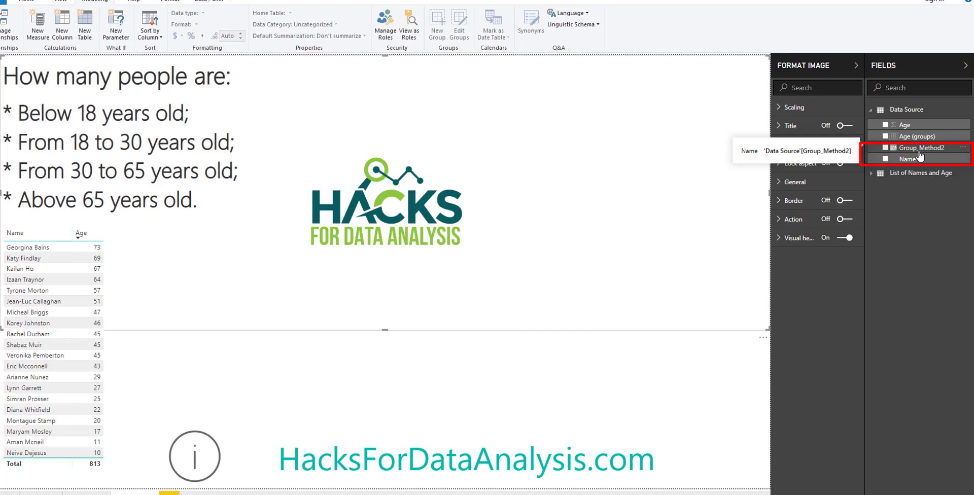
{"action": "left_click", "coordinate": [855, 65]}
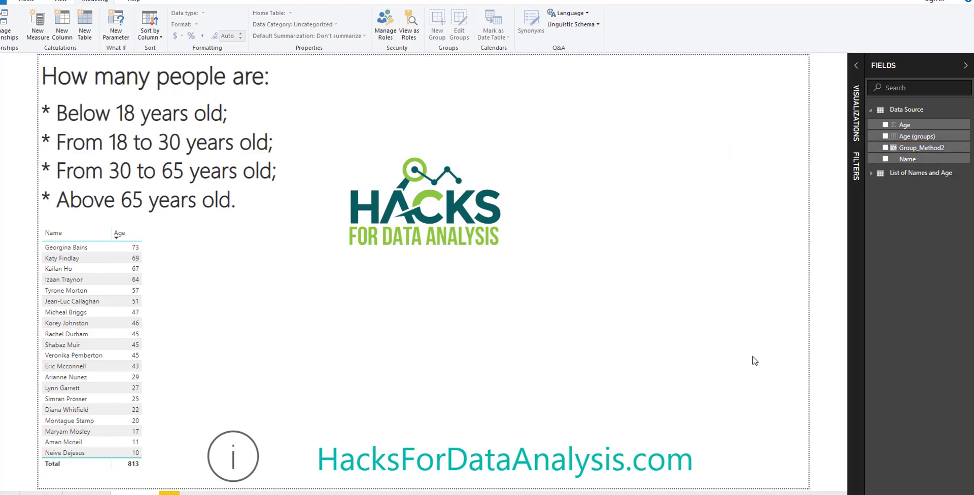
{"action": "left_click", "coordinate": [857, 67]}
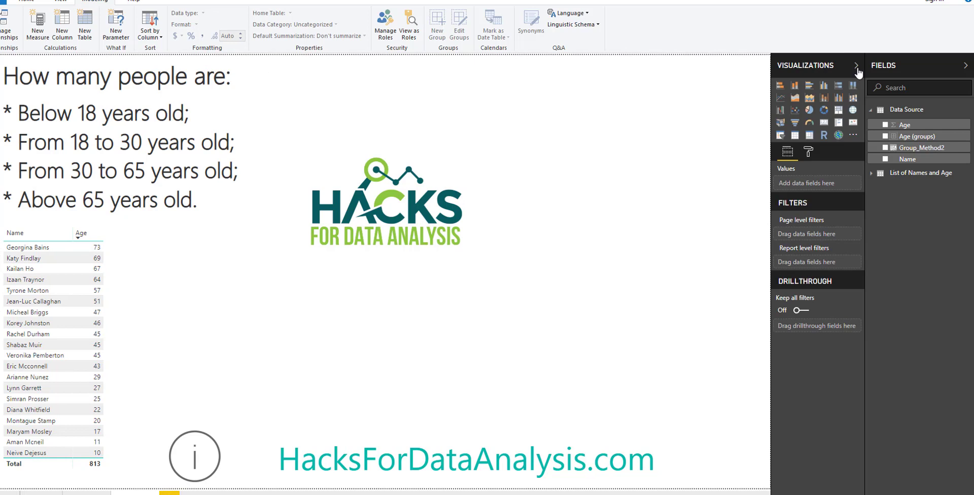
{"action": "left_click", "coordinate": [795, 135]}
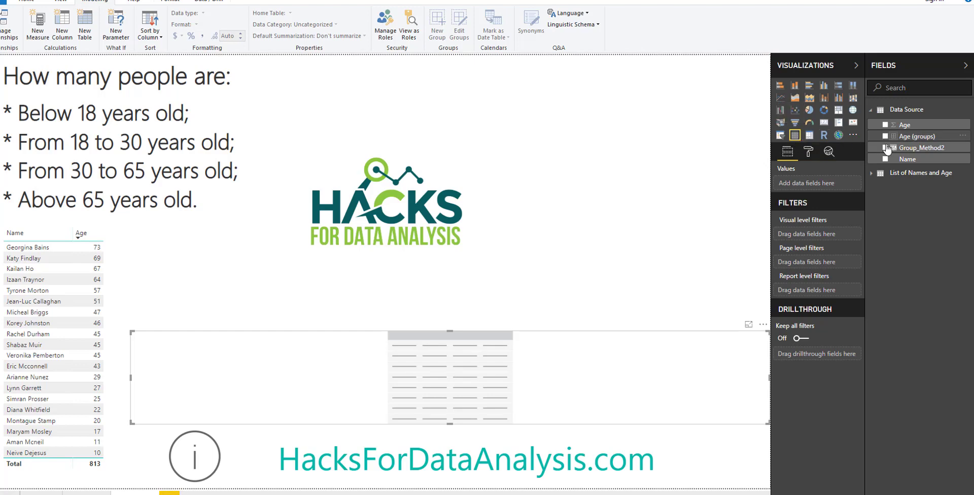
Fill the table with Group_Method2 and Count of Name, showing 3, 3, 5 and 9, totalling 20
{"action": "left_click_drag", "start_coordinate": [892, 148], "coordinate": [836, 185]}
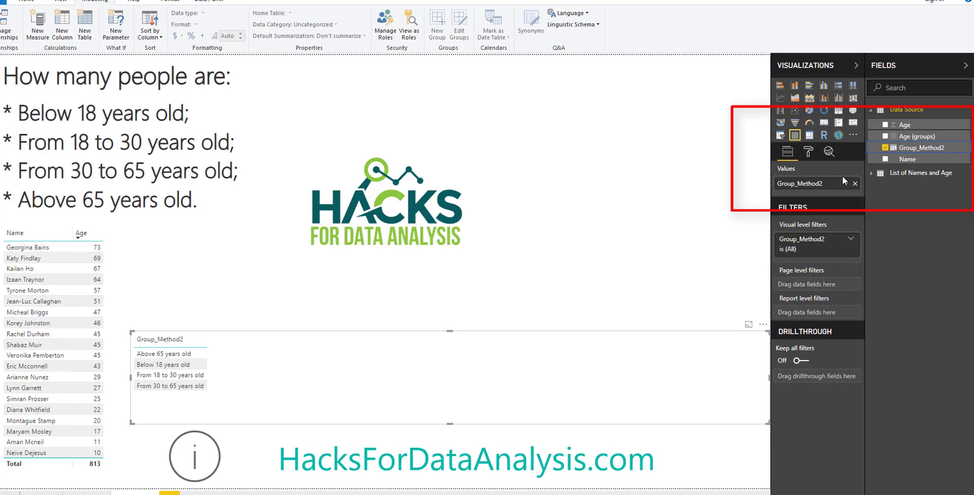
{"action": "left_click_drag", "start_coordinate": [919, 161], "coordinate": [834, 192]}
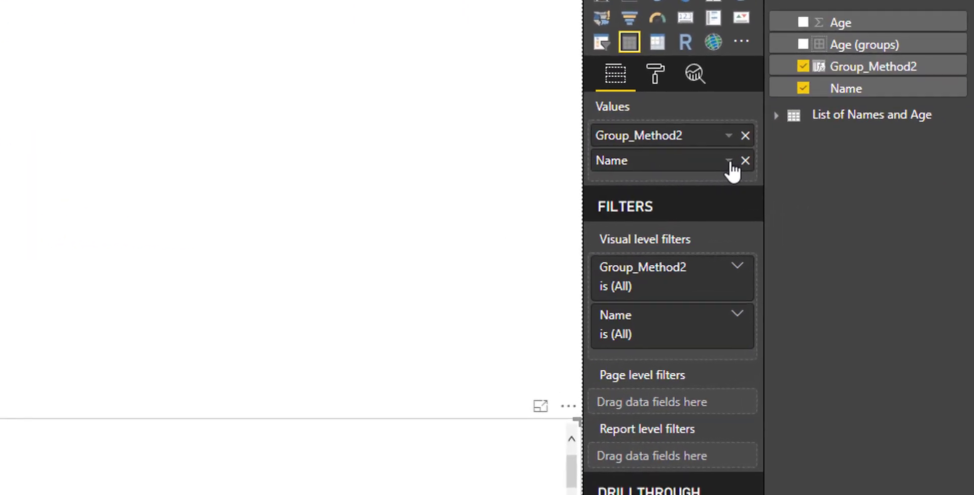
{"action": "left_click", "coordinate": [846, 197]}
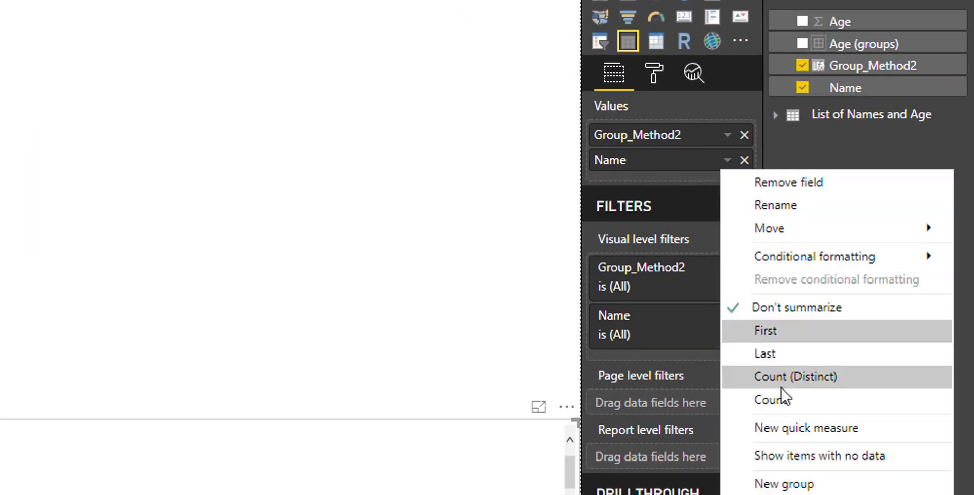
{"action": "left_click", "coordinate": [782, 400]}
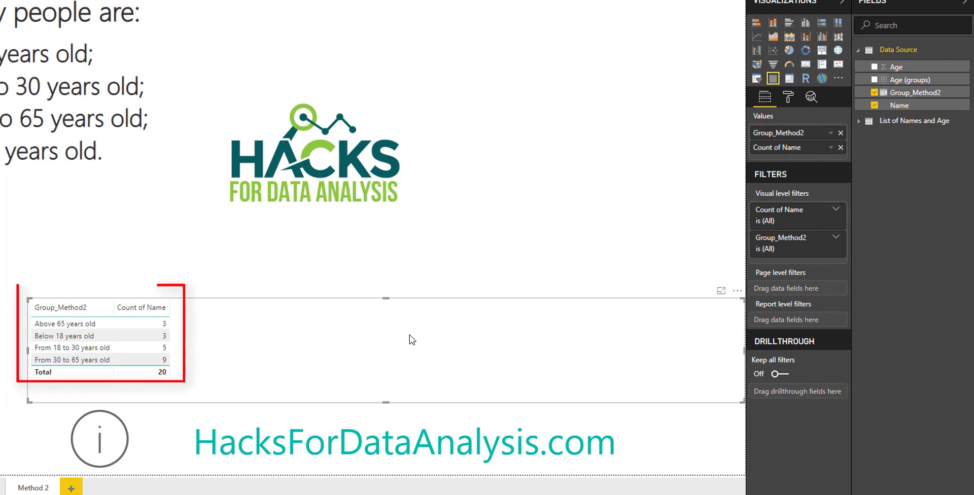
{"action": "left_click", "coordinate": [398, 349]}
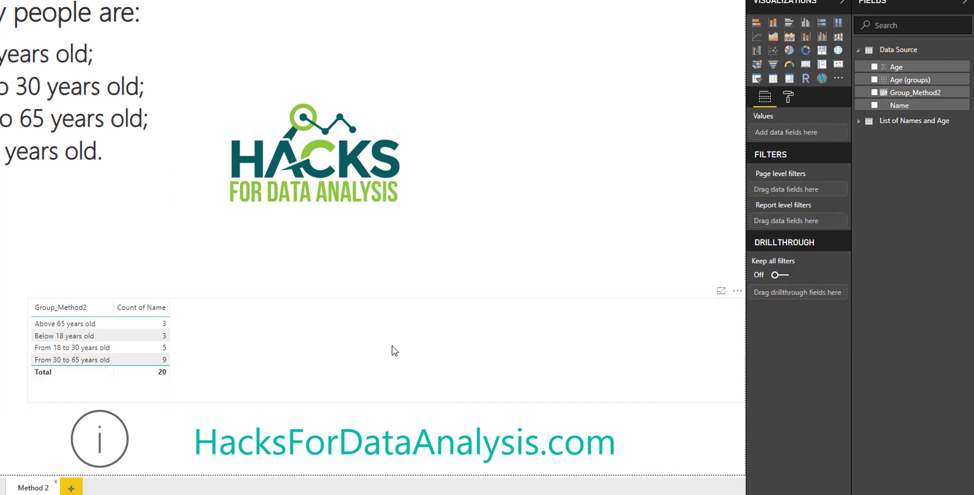